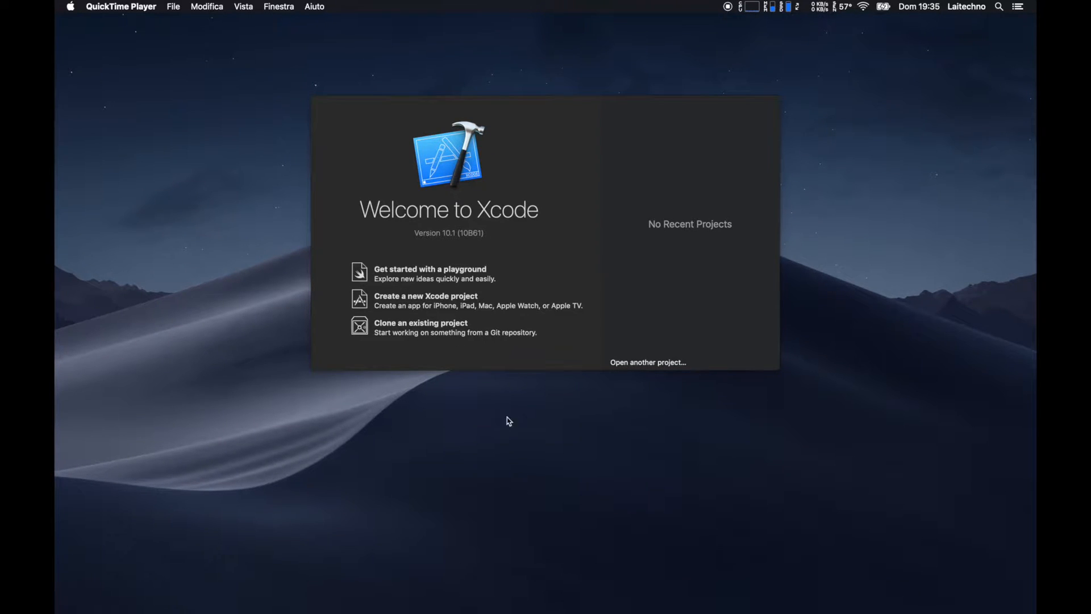
Quit Xcode from its welcome window.
{"action": "left_click", "coordinate": [376, 250]}
{"action": "left_click", "coordinate": [99, 6]}
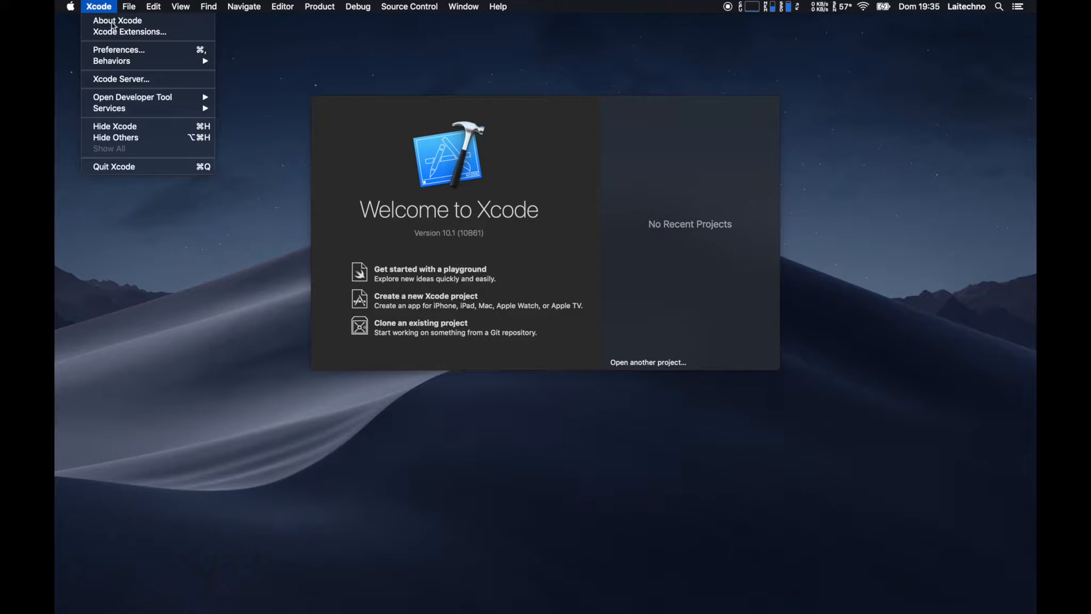
{"action": "left_click", "coordinate": [149, 165]}
Reveal the Xcode application in Finder and show its package contents.
{"action": "mouse_move", "coordinate": [408, 613]}
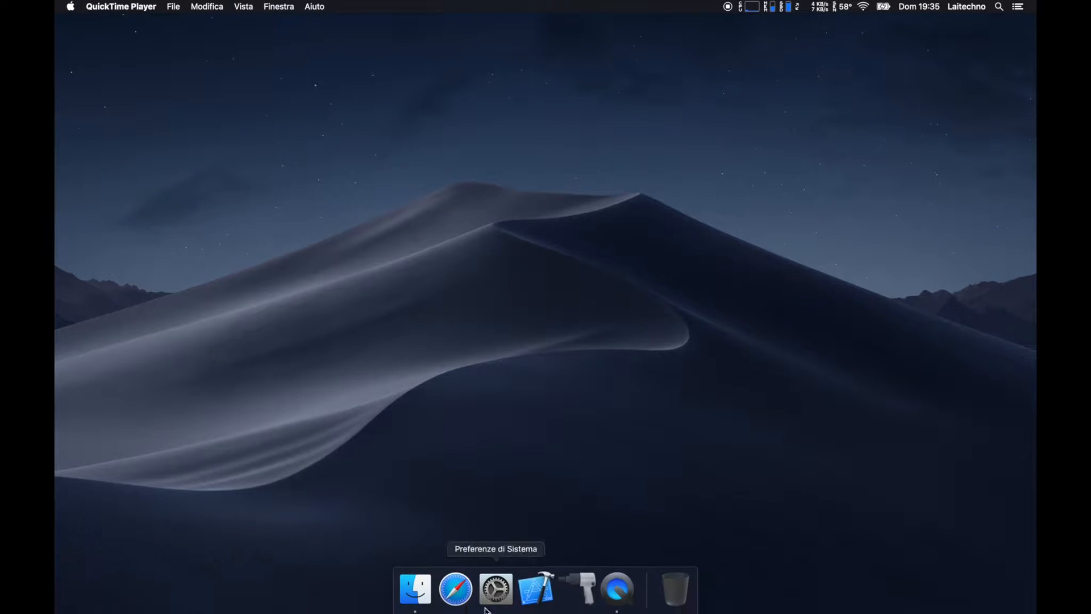
{"action": "right_click", "coordinate": [536, 590]}
{"action": "mouse_move", "coordinate": [564, 524]}
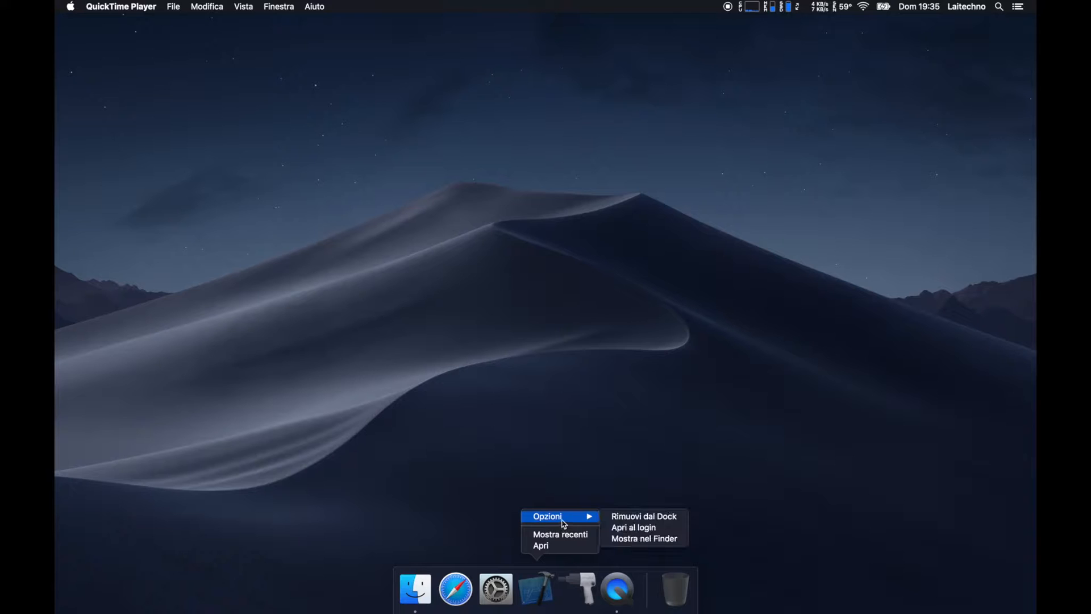
{"action": "left_click", "coordinate": [637, 541]}
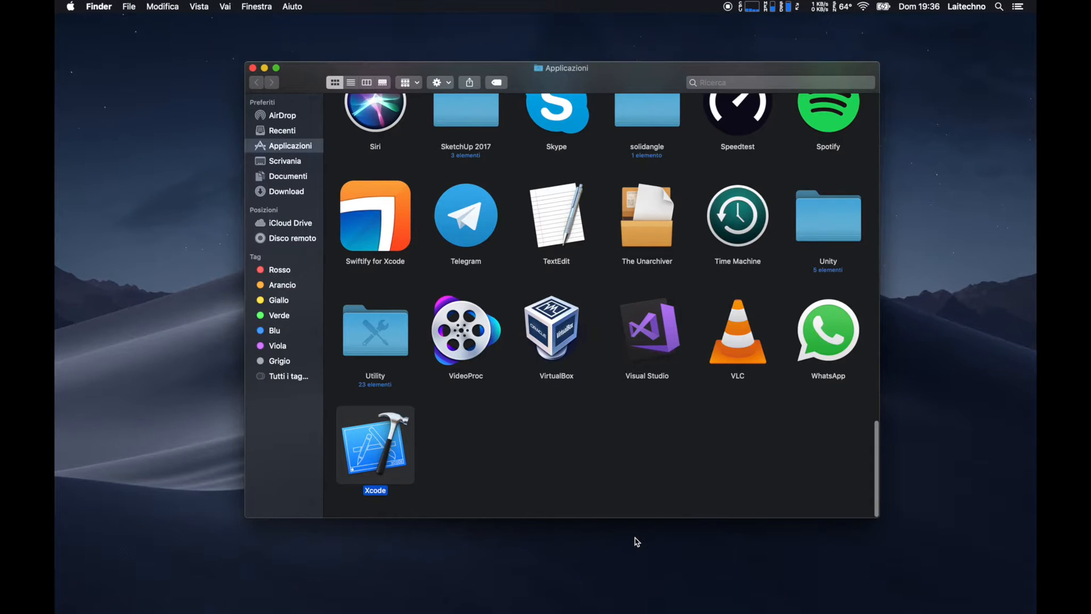
{"action": "right_click", "coordinate": [385, 453]}
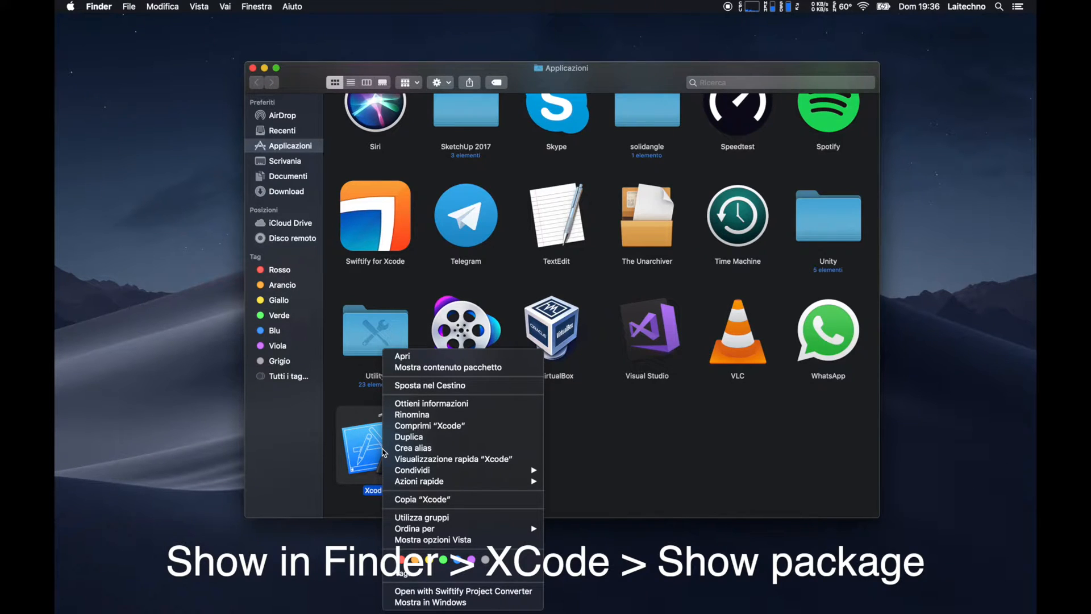
{"action": "left_click", "coordinate": [454, 369]}
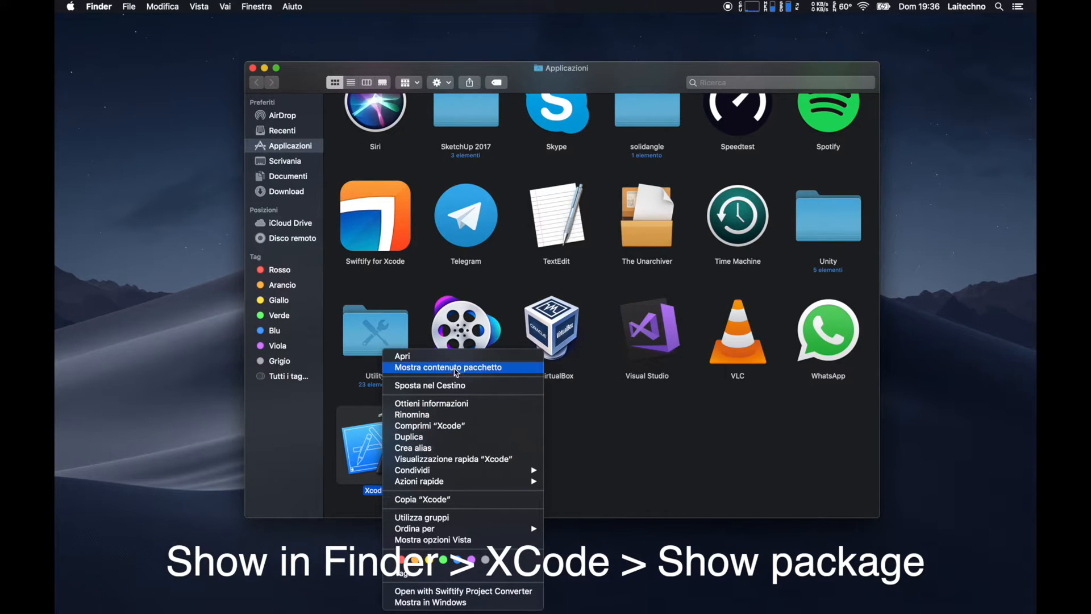
Browse the package through Contents, Developer and Platforms into the iPhoneOS.platform folder.
{"action": "double_click", "coordinate": [362, 126]}
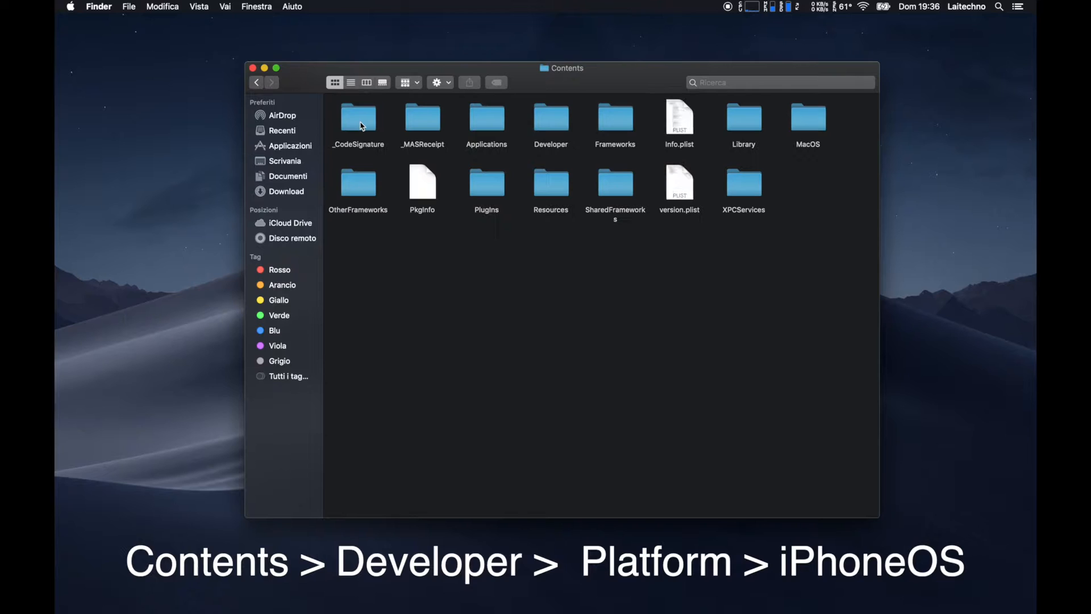
{"action": "double_click", "coordinate": [537, 126]}
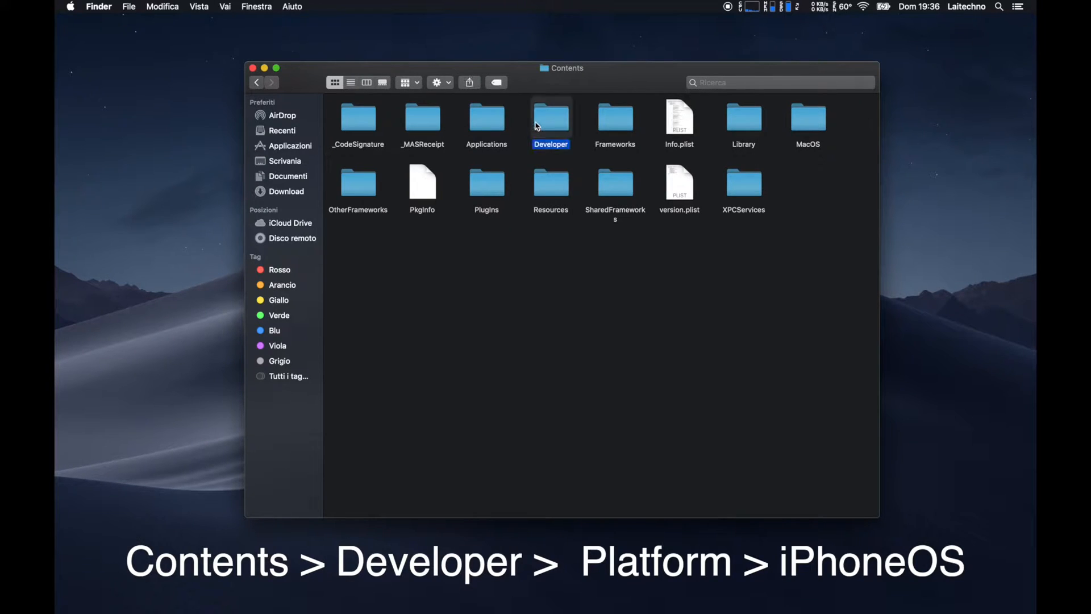
{"action": "double_click", "coordinate": [537, 125]}
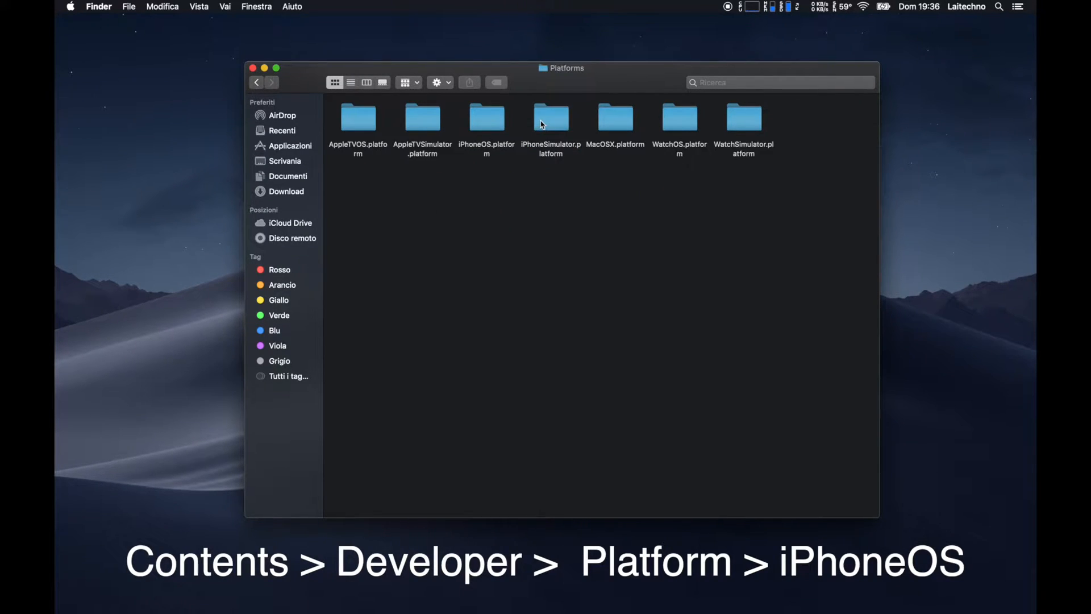
{"action": "double_click", "coordinate": [494, 122]}
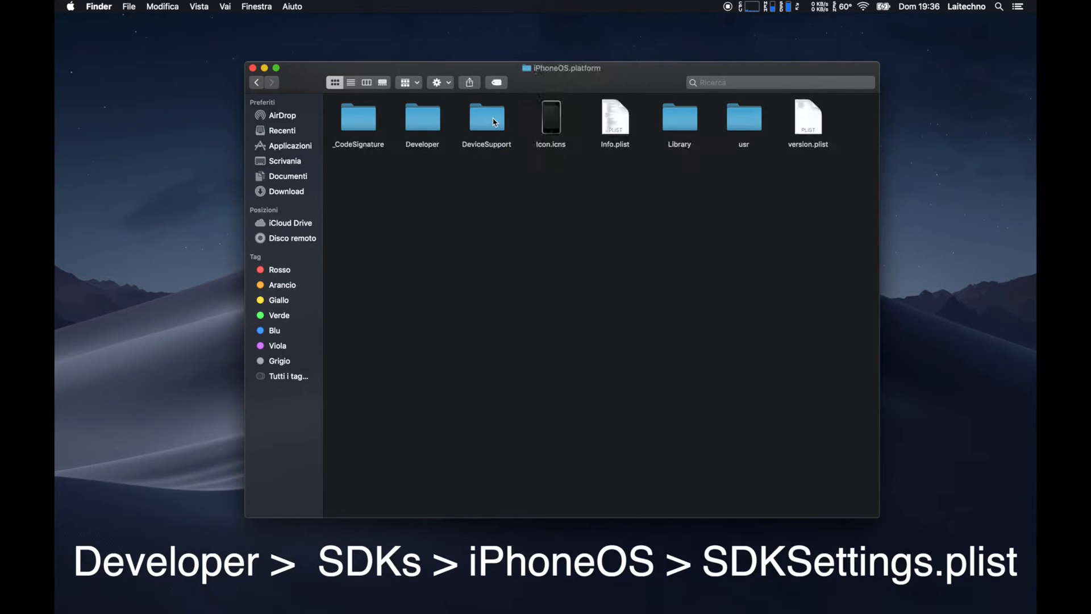
Go through Developer and SDKs into the iPhoneOS.sdk folder and open SDKSettings.plist with Xcode.
{"action": "double_click", "coordinate": [422, 122]}
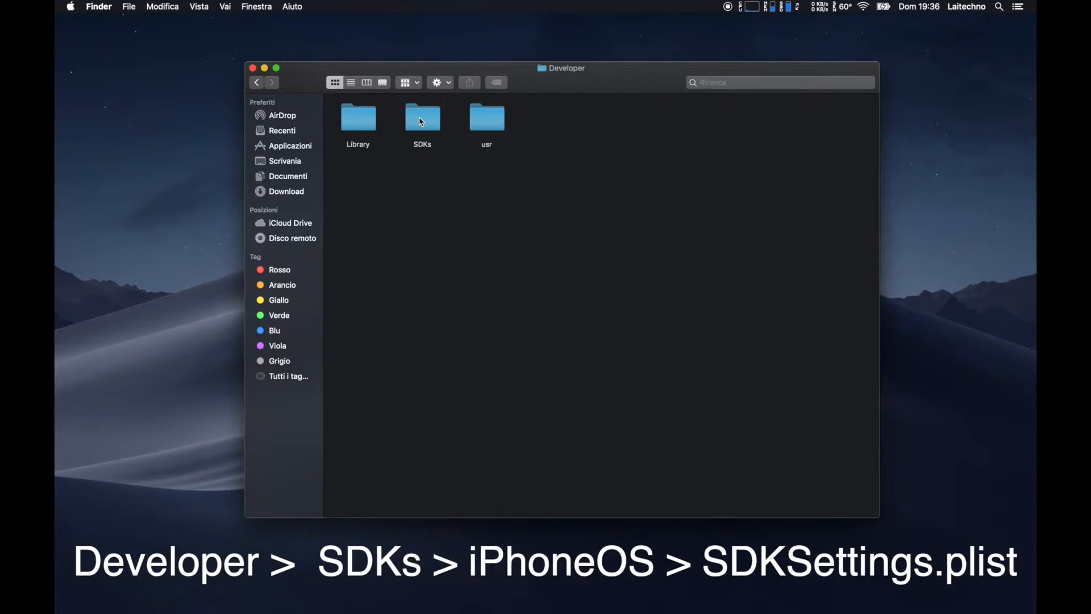
{"action": "double_click", "coordinate": [422, 122]}
{"action": "double_click", "coordinate": [421, 122]}
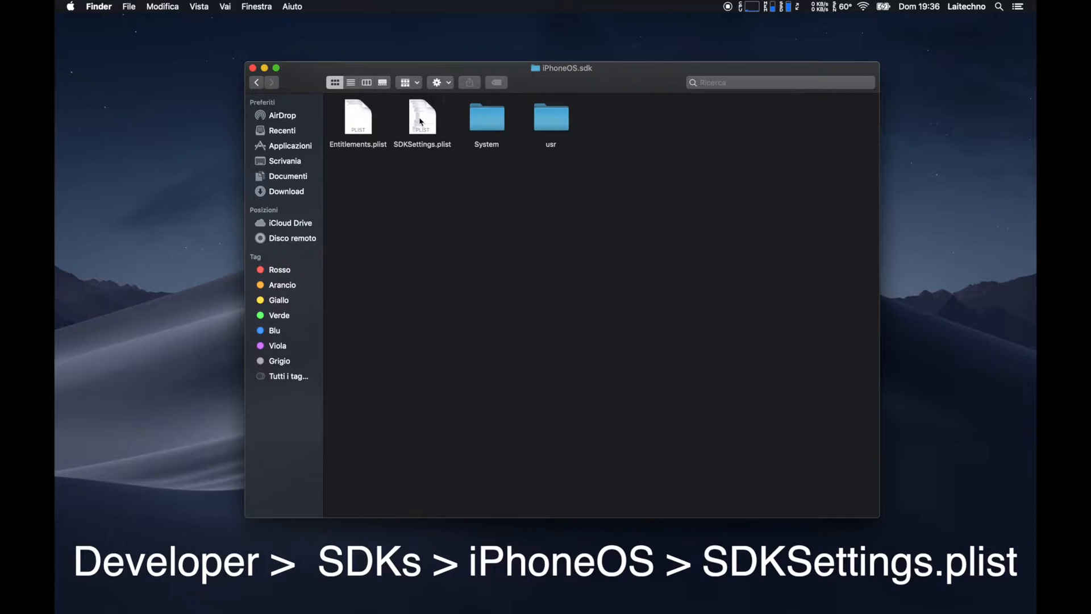
{"action": "right_click", "coordinate": [421, 121]}
{"action": "mouse_move", "coordinate": [523, 136]}
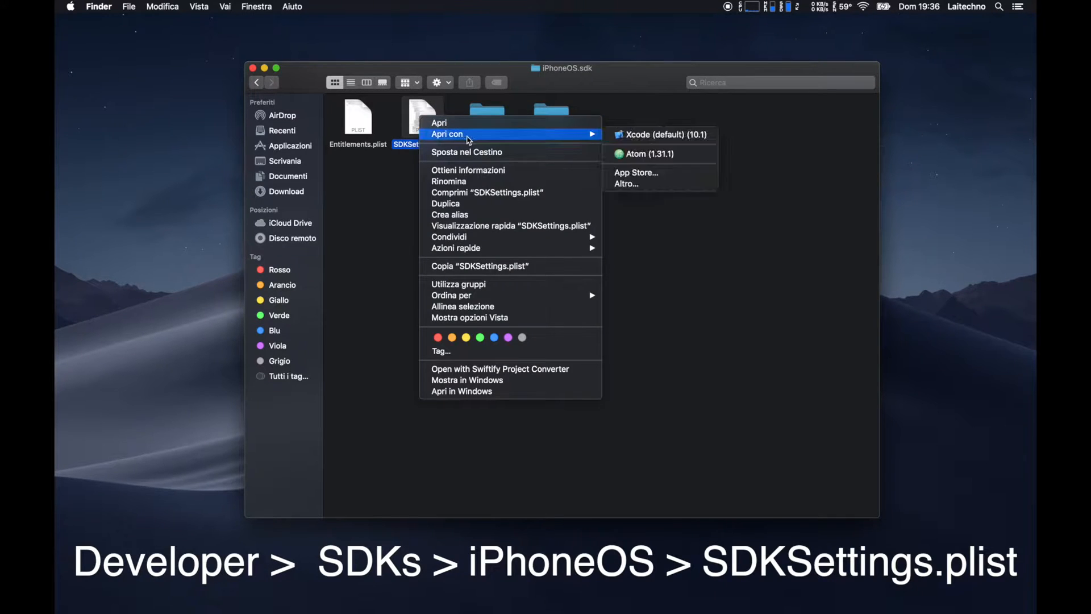
{"action": "left_click", "coordinate": [649, 135]}
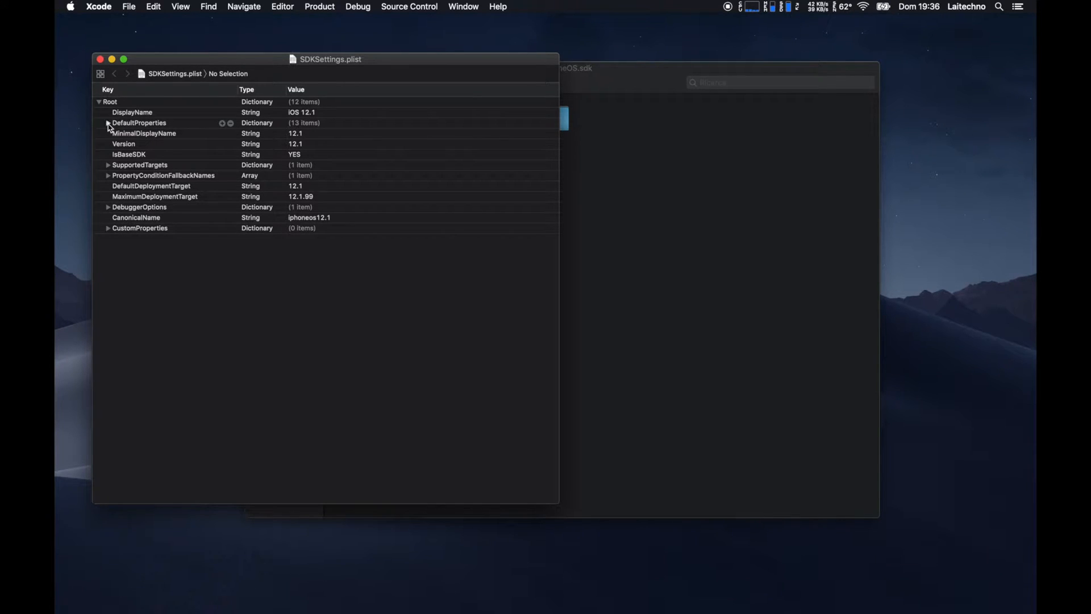
Check the CODE_SIGNING_REQUIRED entry under DefaultProperties, closing the property list and the Finder window when done.
{"action": "left_click", "coordinate": [108, 124]}
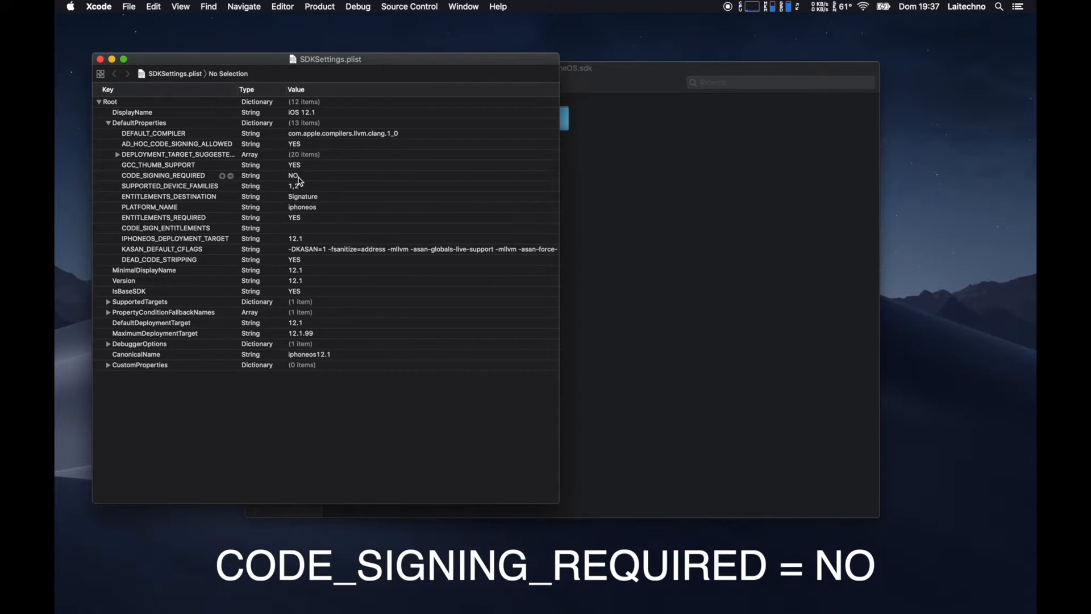
{"action": "left_click", "coordinate": [100, 59]}
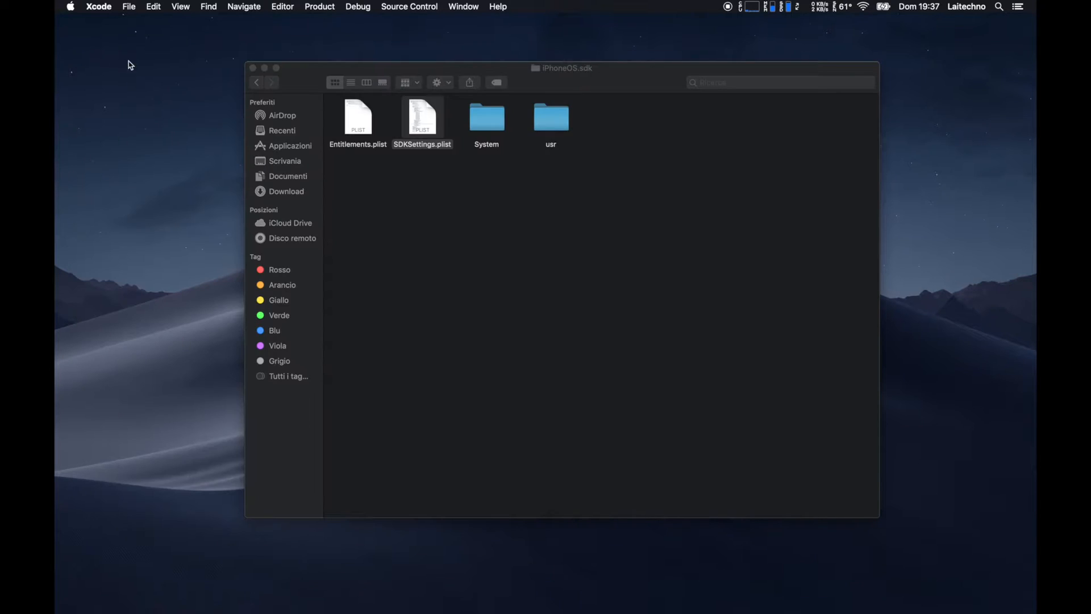
{"action": "left_click", "coordinate": [254, 68]}
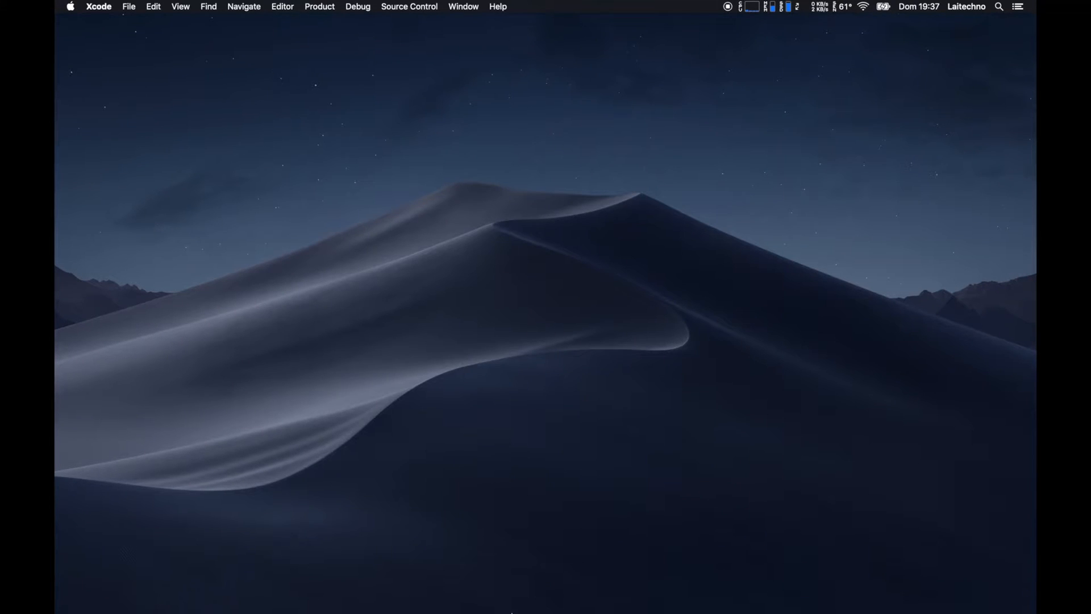
Reopen Xcode and start a new iOS project from the Single View App template.
{"action": "left_click", "coordinate": [544, 581]}
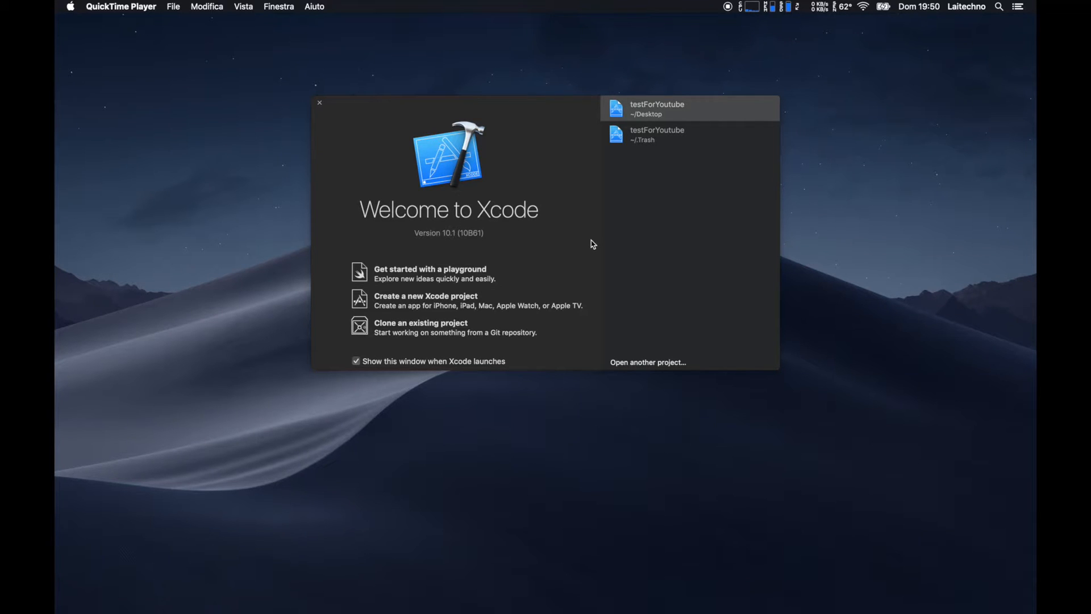
{"action": "left_click", "coordinate": [466, 307]}
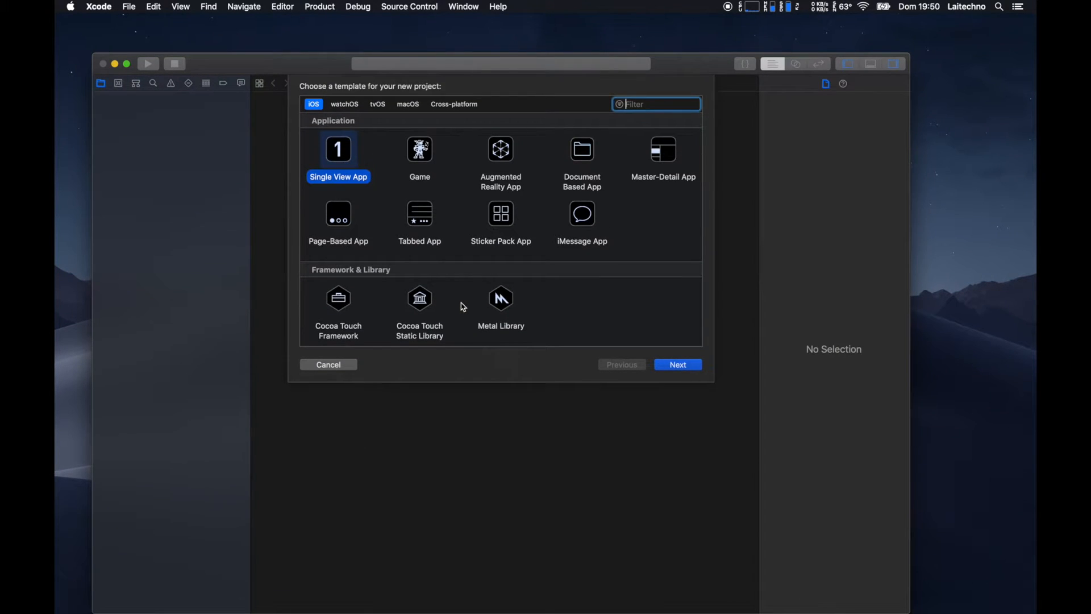
{"action": "left_click", "coordinate": [673, 366]}
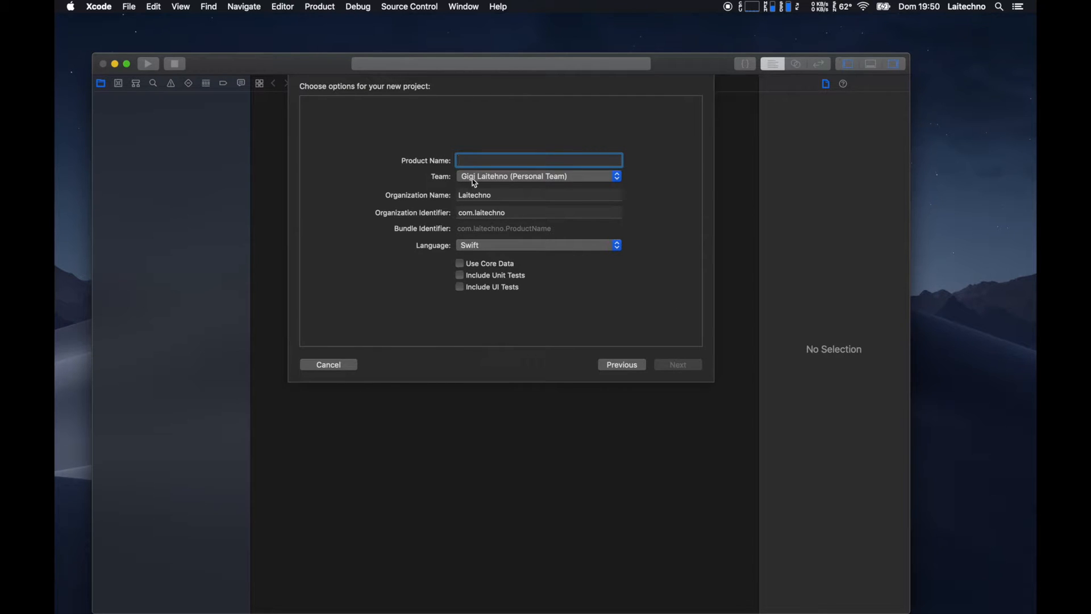
Name the product testForYT, keep the personal team selected, and create the project on the Desktop.
{"action": "left_click", "coordinate": [524, 180]}
{"action": "left_click", "coordinate": [519, 179]}
{"action": "type", "text": "testForY"}
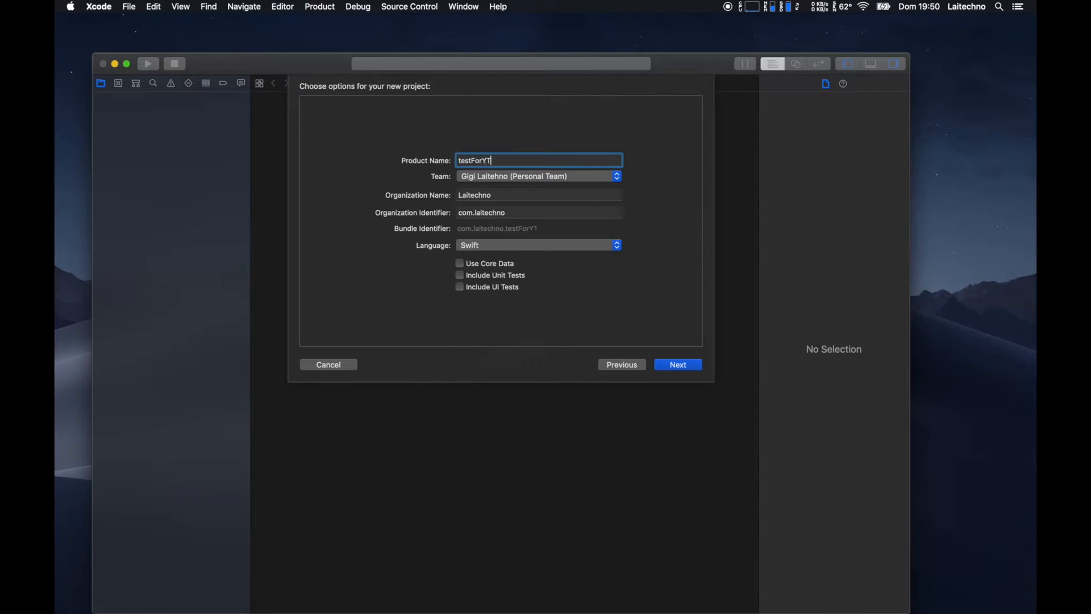
{"action": "type", "text": "T"}
{"action": "key", "text": "Return"}
{"action": "left_click", "coordinate": [702, 323]}
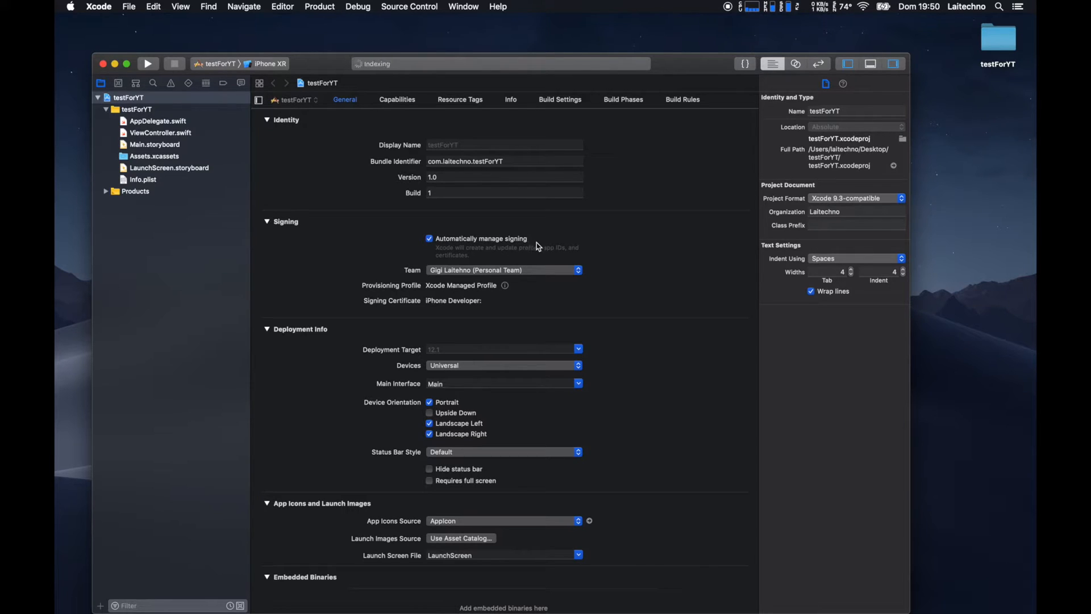
Add a Button to the centre of the view in Main.storyboard and title it "TOUCH ME".
{"action": "left_click", "coordinate": [173, 148]}
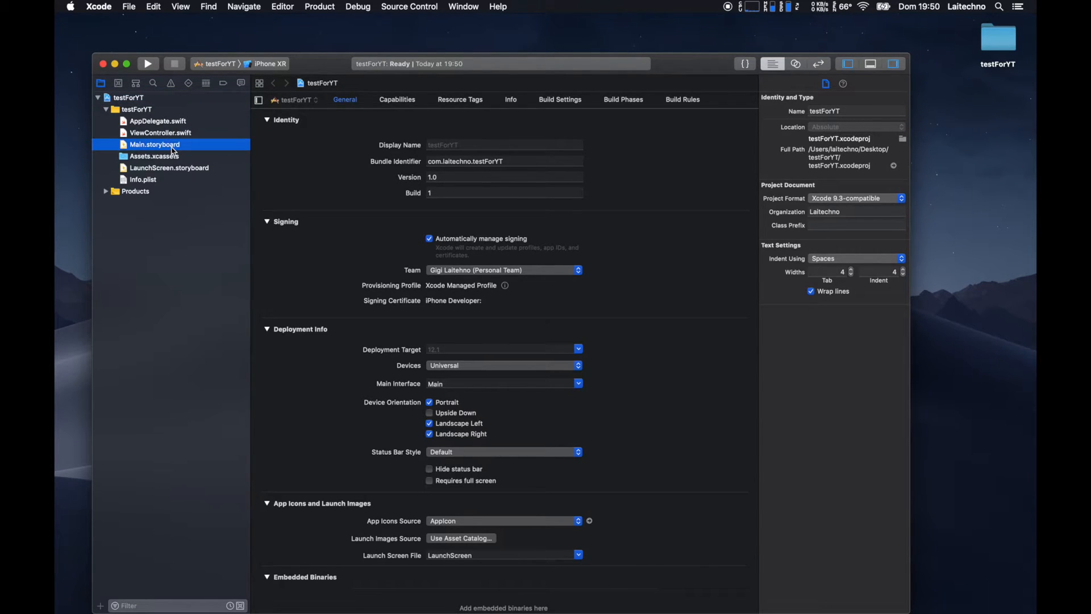
{"action": "left_click", "coordinate": [745, 64]}
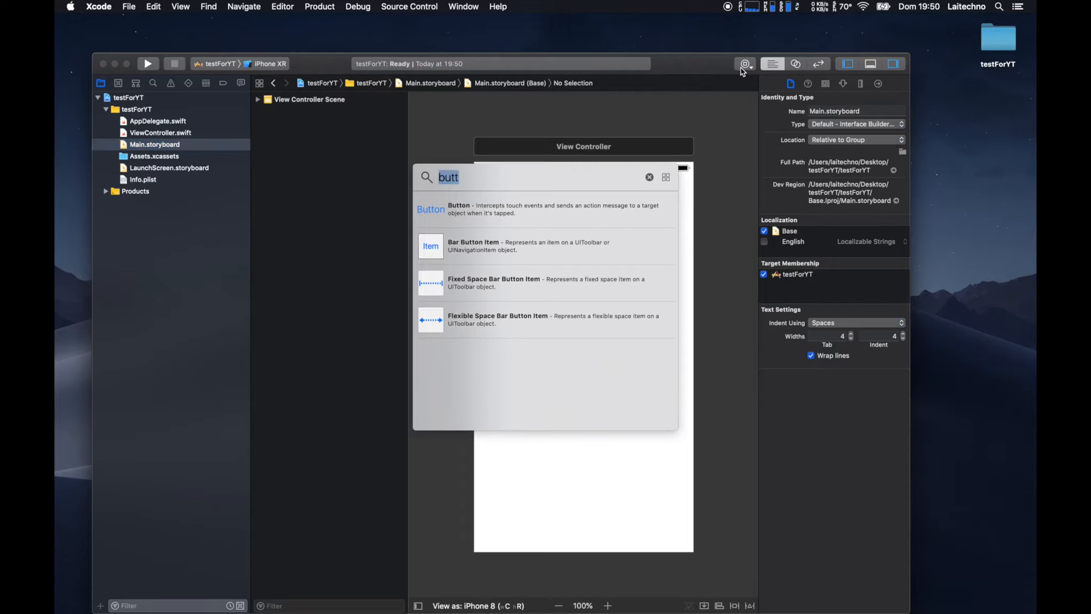
{"action": "left_click_drag", "start_coordinate": [431, 209], "coordinate": [584, 357]}
{"action": "double_click", "coordinate": [583, 357]}
{"action": "type", "text": "TOUCH ME"}
Add automatic layout constraints to the TOUCH ME button in the storyboard view.
{"action": "left_click", "coordinate": [585, 371]}
{"action": "left_click", "coordinate": [584, 359]}
{"action": "left_click", "coordinate": [750, 606]}
{"action": "left_click", "coordinate": [773, 570]}
{"action": "left_click", "coordinate": [575, 216]}
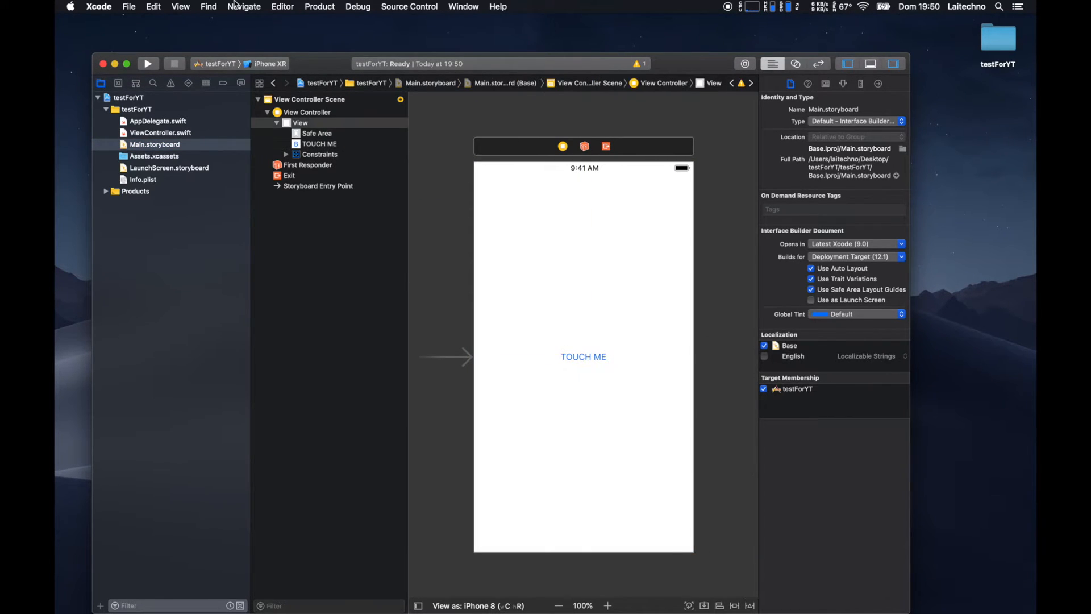
Set the testForYT project's build destination to Generic iOS Device and archive the app.
{"action": "left_click", "coordinate": [138, 99]}
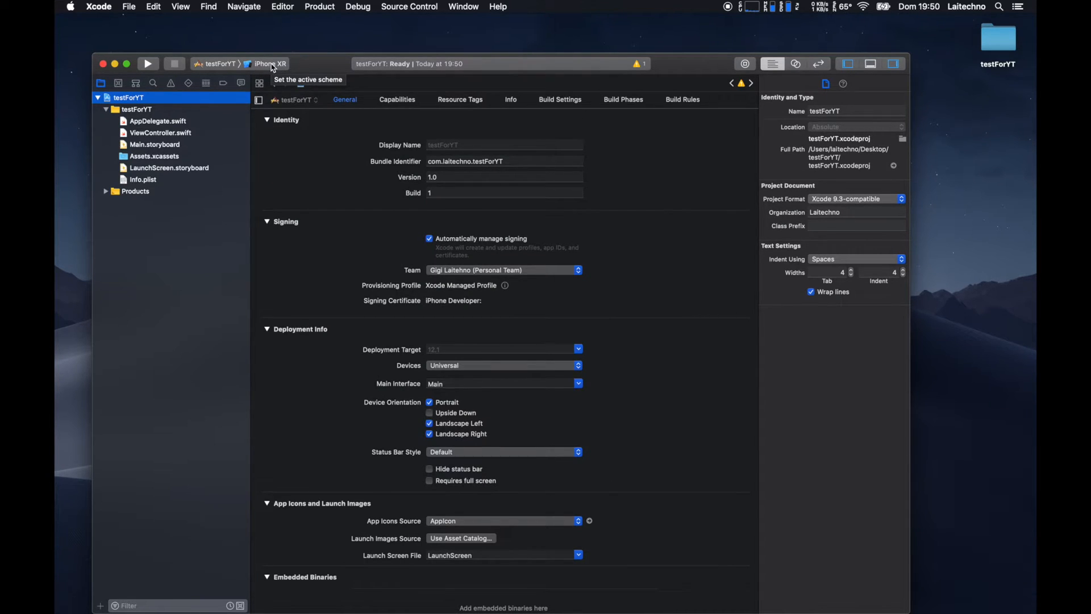
{"action": "left_click", "coordinate": [274, 66]}
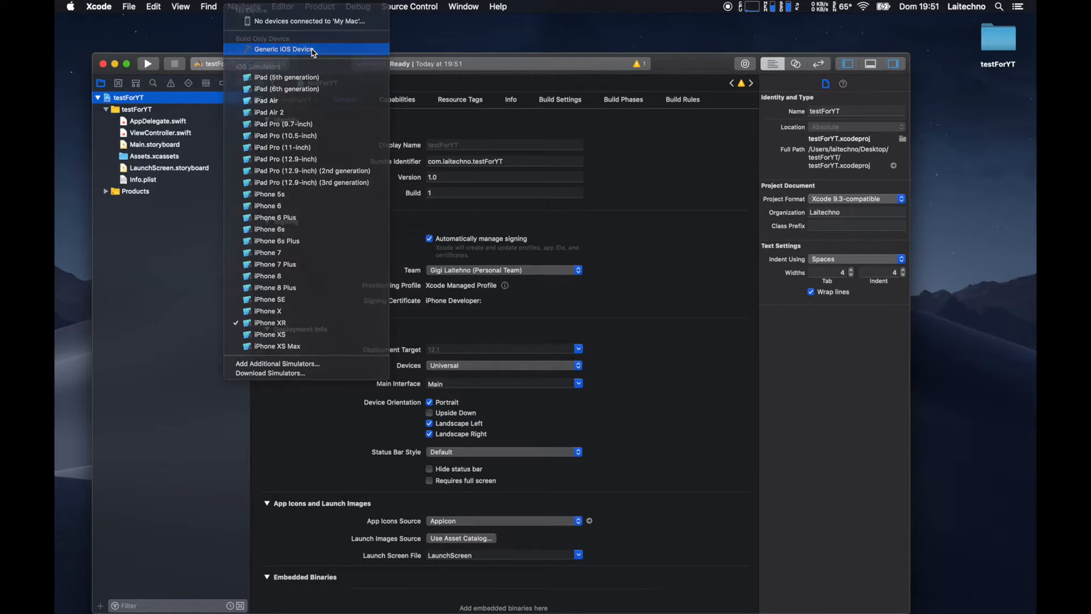
{"action": "left_click", "coordinate": [313, 51]}
{"action": "left_click", "coordinate": [328, 7]}
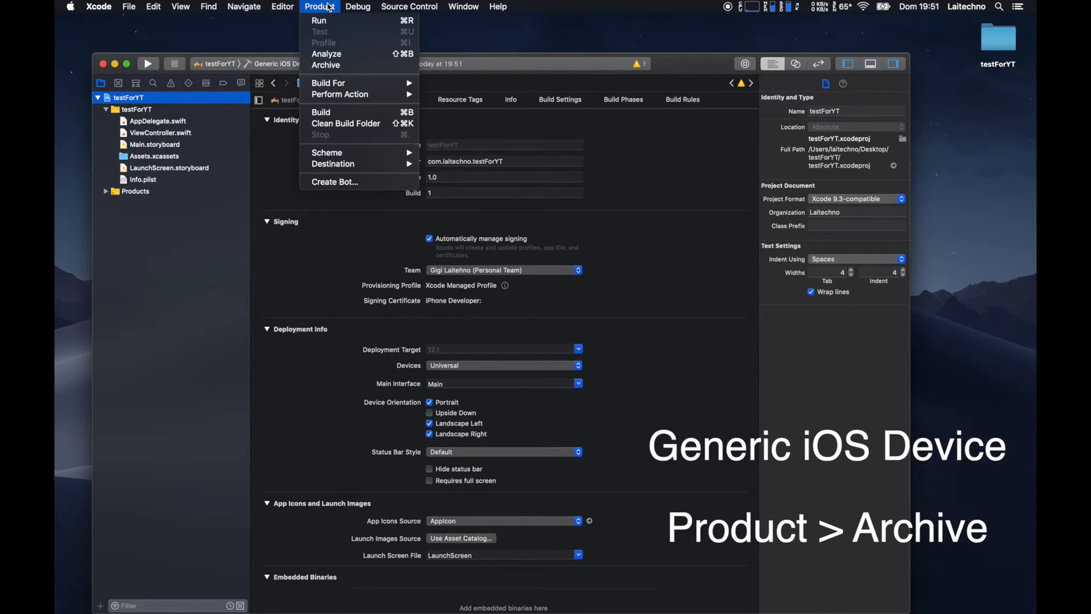
{"action": "left_click", "coordinate": [347, 66]}
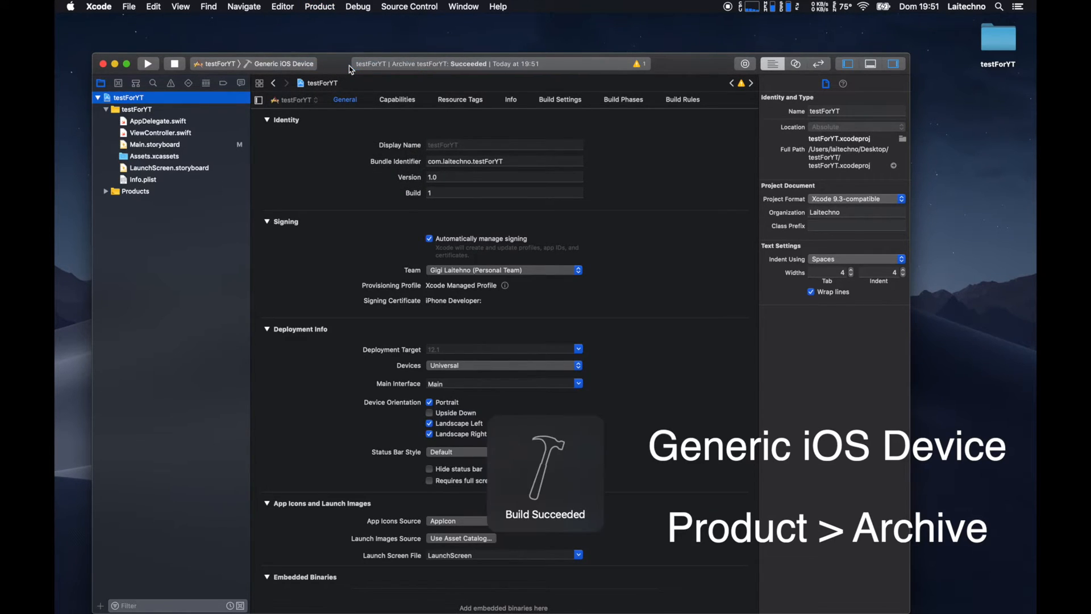
Reveal the testForYT archive in Finder and show its package contents.
{"action": "right_click", "coordinate": [432, 230]}
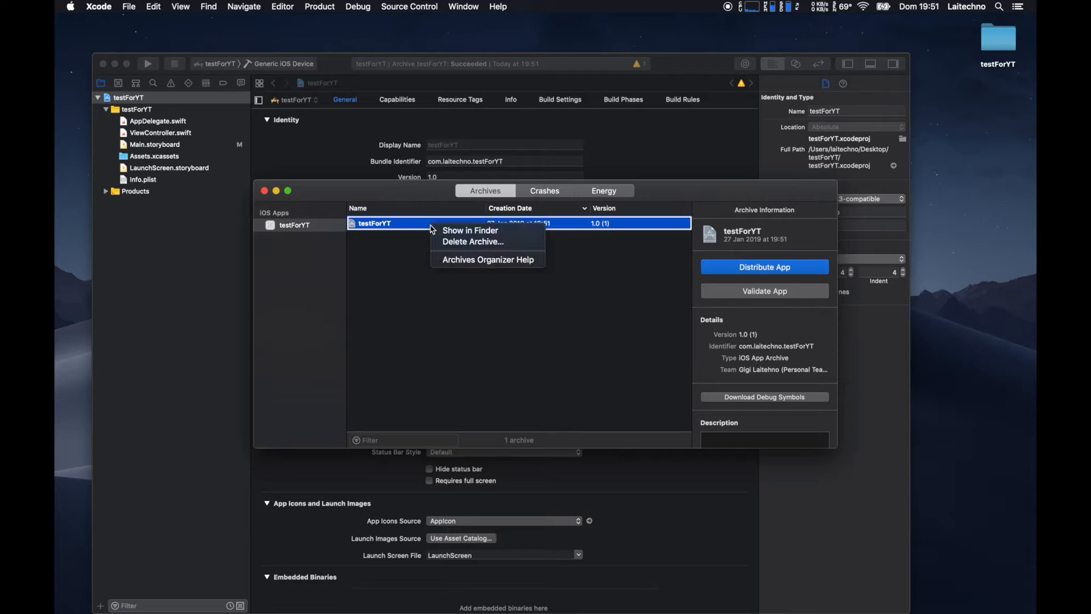
{"action": "left_click", "coordinate": [447, 230]}
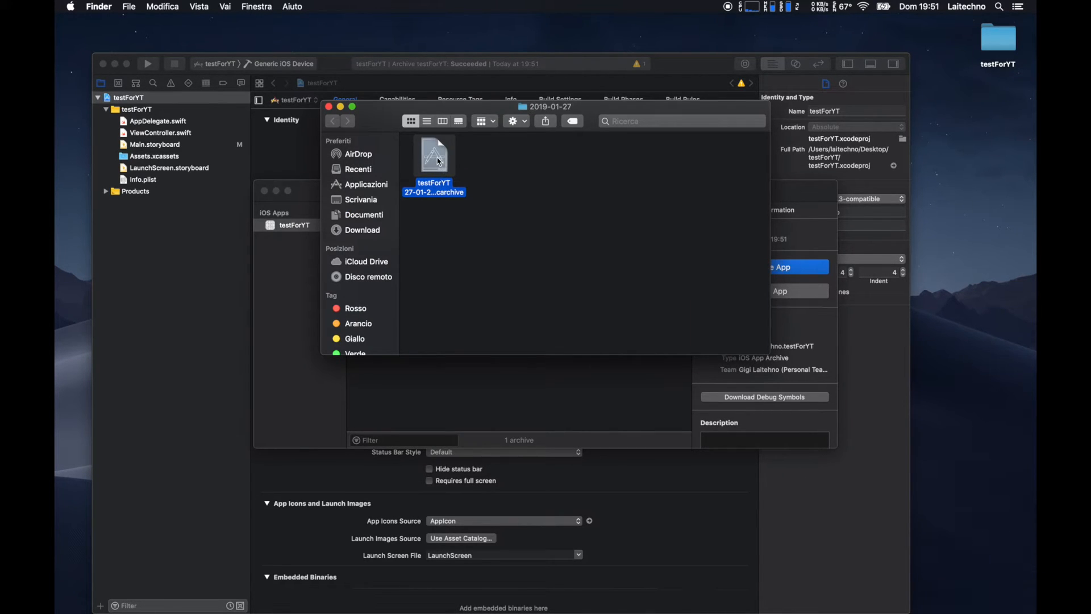
{"action": "right_click", "coordinate": [439, 159]}
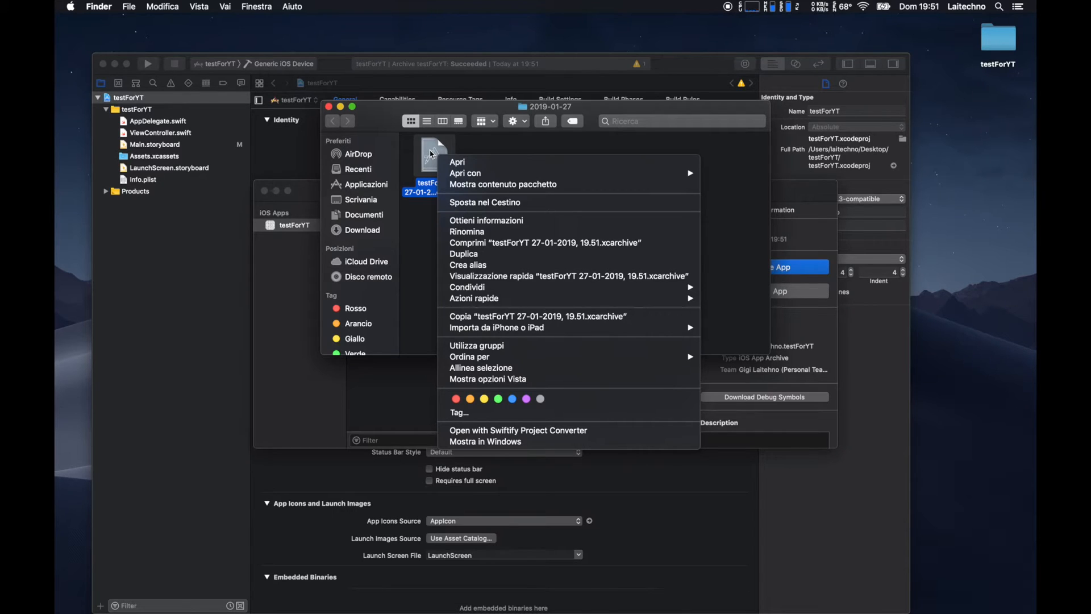
{"action": "left_click", "coordinate": [500, 184]}
Open the Applications folder inside the archive's Products folder and move the testForYT app to the desktop.
{"action": "left_click", "coordinate": [630, 158]}
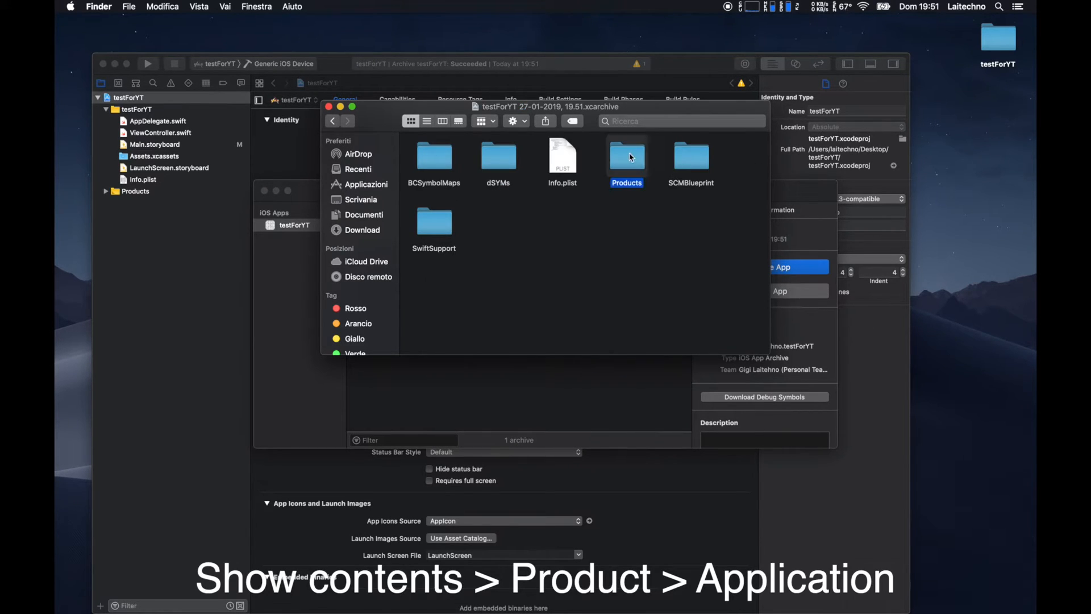
{"action": "double_click", "coordinate": [630, 157]}
{"action": "double_click", "coordinate": [440, 155]}
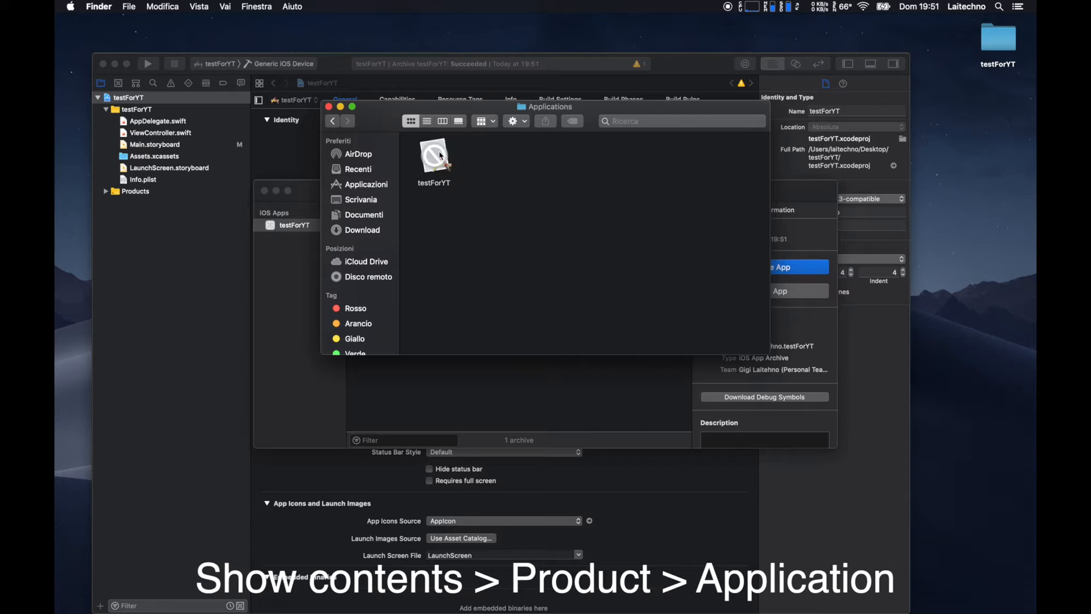
{"action": "left_click", "coordinate": [428, 168]}
{"action": "left_click_drag", "start_coordinate": [440, 158], "coordinate": [1004, 104]}
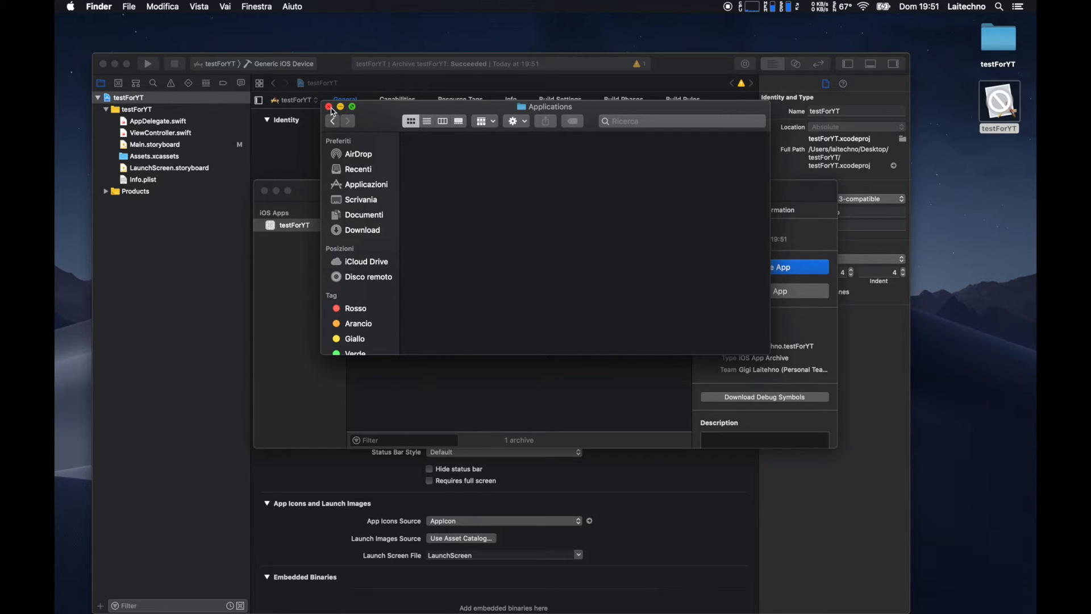
Close the Finder, archive organizer and Xcode project windows, and adjust the testForYT app icon's place on the desktop.
{"action": "left_click", "coordinate": [328, 107]}
{"action": "left_click", "coordinate": [263, 191]}
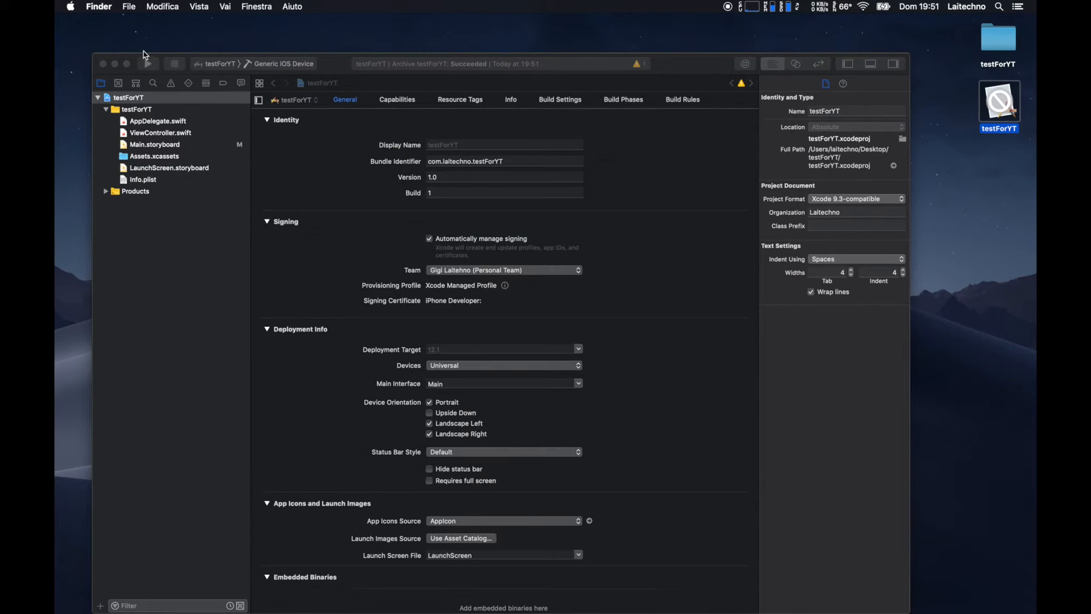
{"action": "left_click", "coordinate": [104, 64]}
{"action": "left_click", "coordinate": [970, 345]}
{"action": "mouse_move", "coordinate": [999, 117]}
{"action": "left_mouse_down"}
{"action": "mouse_move", "coordinate": [985, 123]}
{"action": "mouse_move", "coordinate": [994, 116]}
{"action": "left_mouse_up"}
{"action": "left_click", "coordinate": [889, 171]}
Create a new folder on the desktop and name it Payload.
{"action": "right_click", "coordinate": [864, 138]}
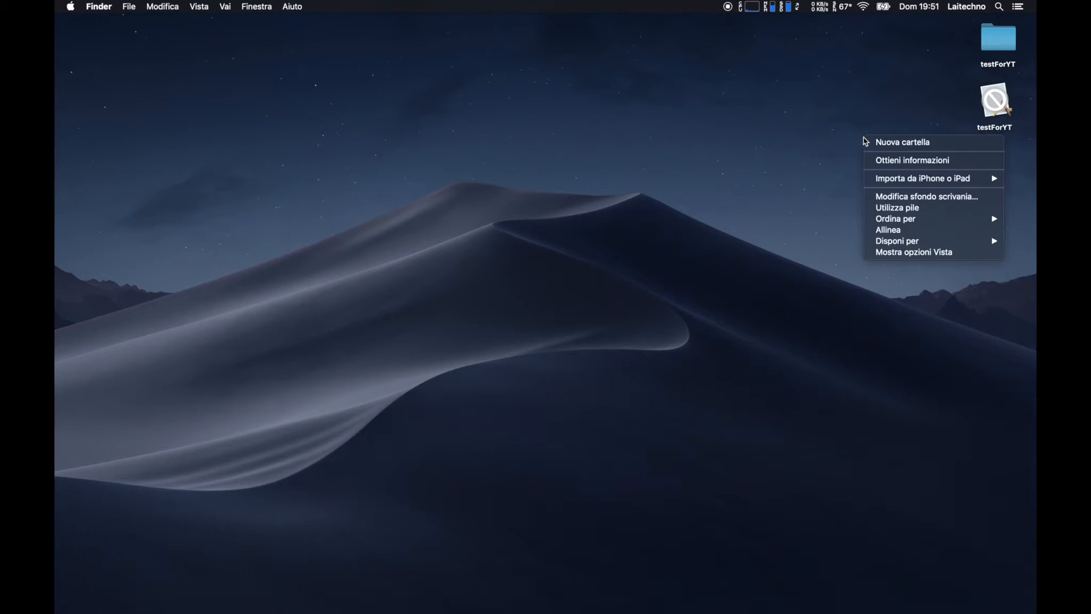
{"action": "left_click", "coordinate": [892, 143]}
{"action": "type", "text": "PYTHO"}
{"action": "key", "text": "BackSpace"}
{"action": "key", "text": "BackSpace"}
{"action": "key", "text": "BackSpace"}
{"action": "key", "text": "BackSpace"}
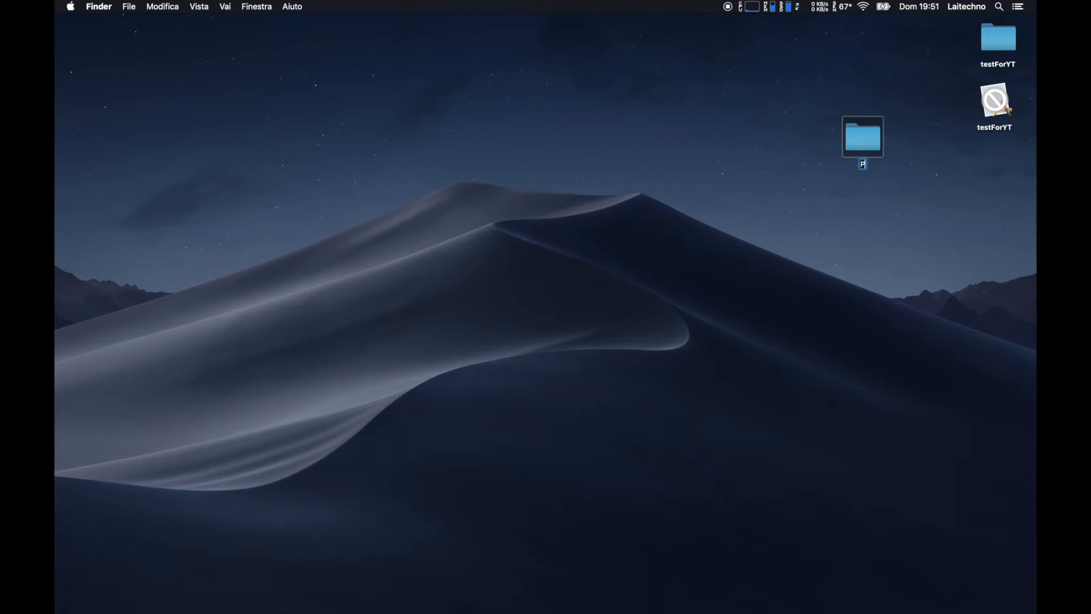
{"action": "type", "text": "ayload"}
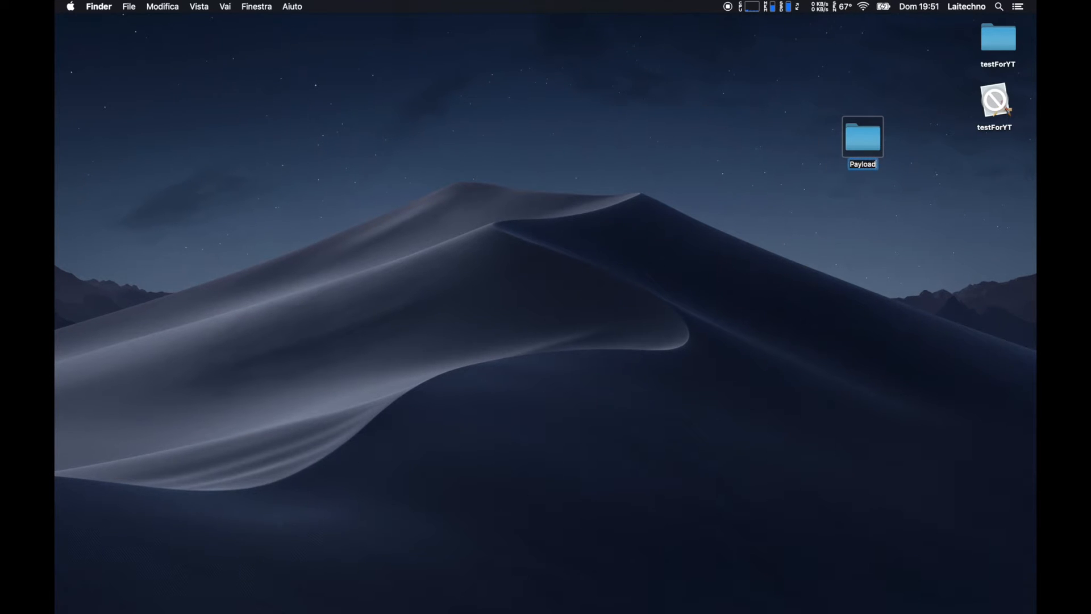
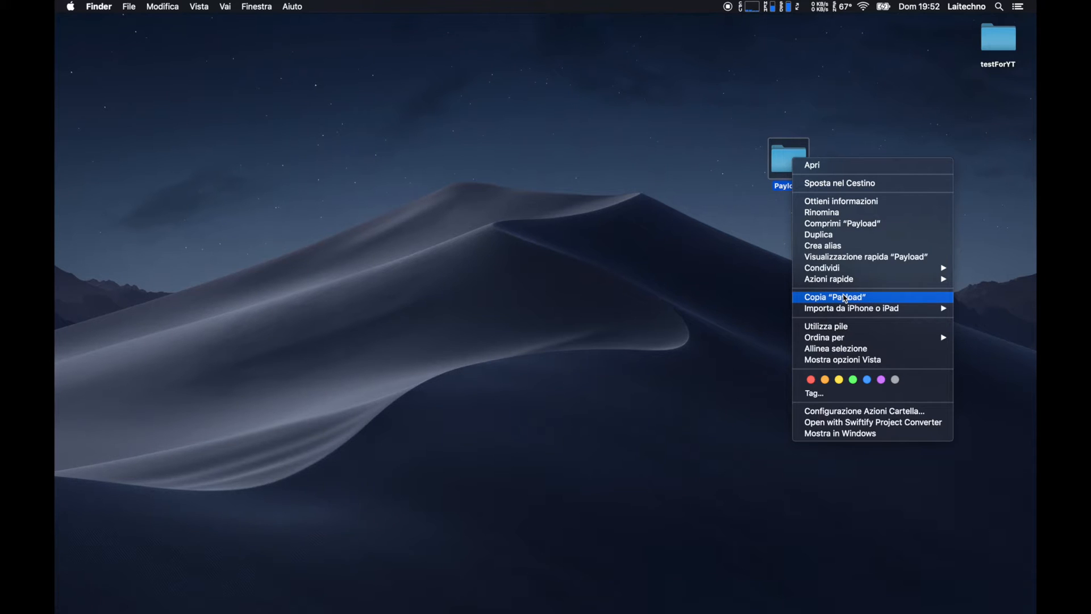
Compress the Payload folder and rename the resulting zip file to testYT.ipa, accepting the .ipa extension.
{"action": "left_click", "coordinate": [845, 225]}
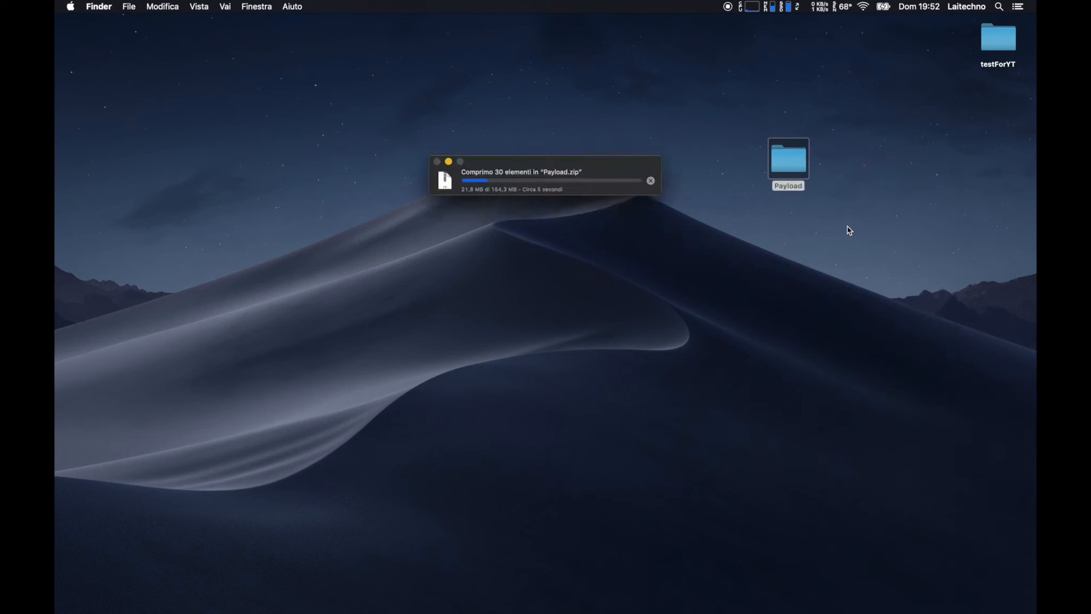
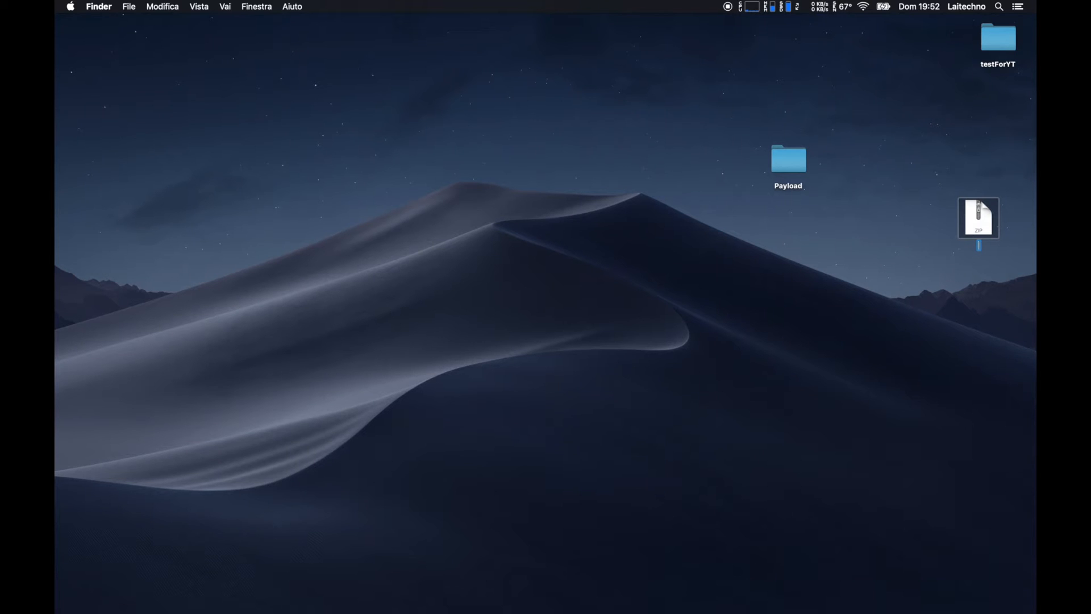
{"action": "type", "text": "testYT.ipa"}
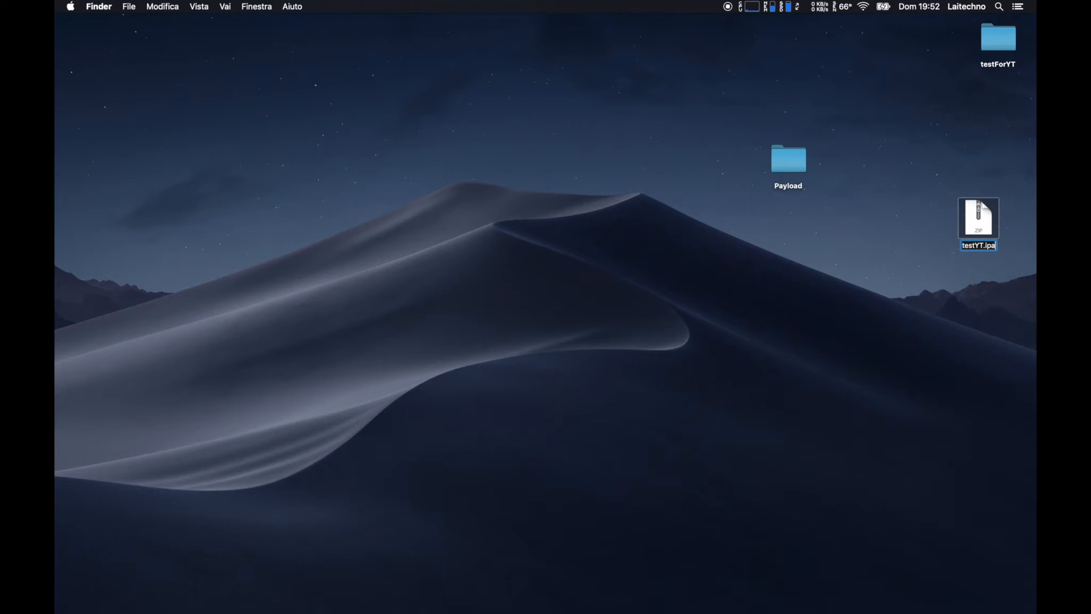
{"action": "key", "text": "Return"}
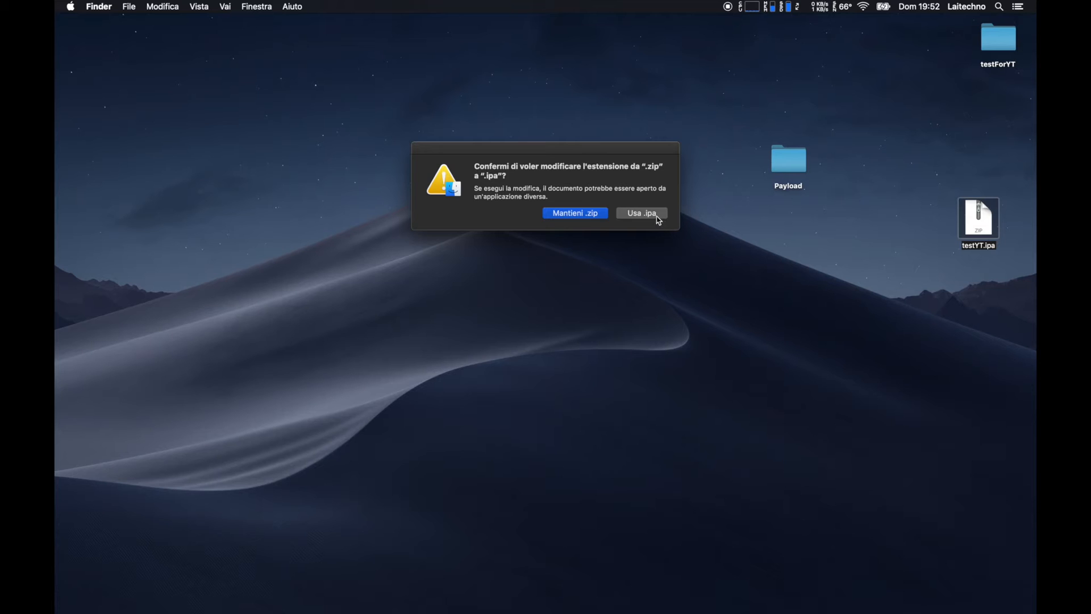
{"action": "left_click", "coordinate": [658, 218]}
Move testYT.ipa to the middle of the desktop and place the Payload folder beneath the testForYT folder.
{"action": "left_click_drag", "start_coordinate": [976, 218], "coordinate": [697, 275]}
{"action": "left_click_drag", "start_coordinate": [789, 159], "coordinate": [994, 107]}
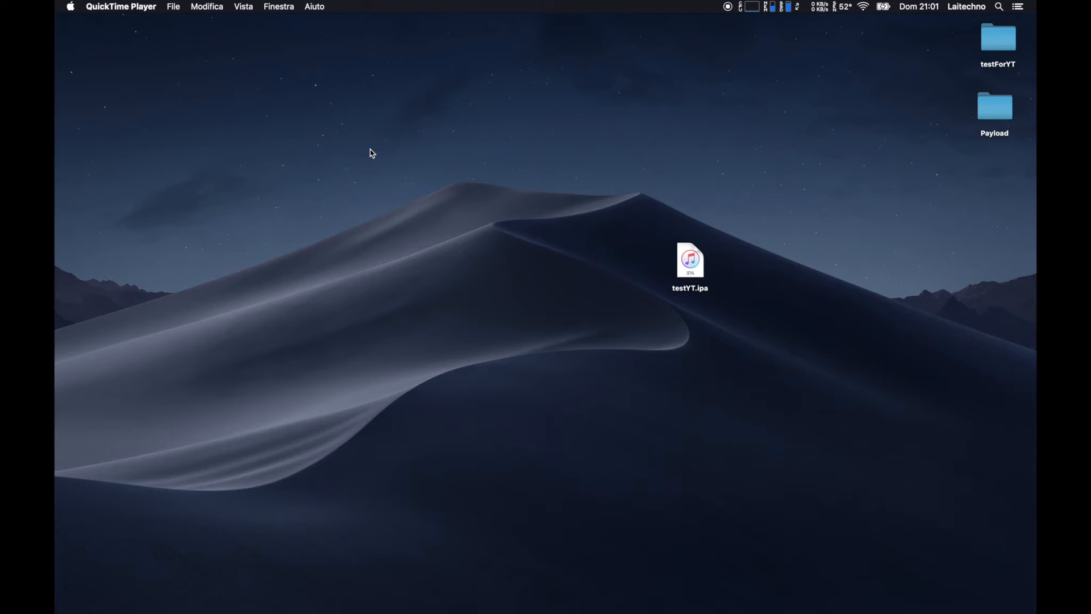
Install testYT.ipa on the iPhone with Cydia Impactor, submitting the Apple ID password, and quit Cydia Impactor.
{"action": "mouse_move", "coordinate": [460, 612]}
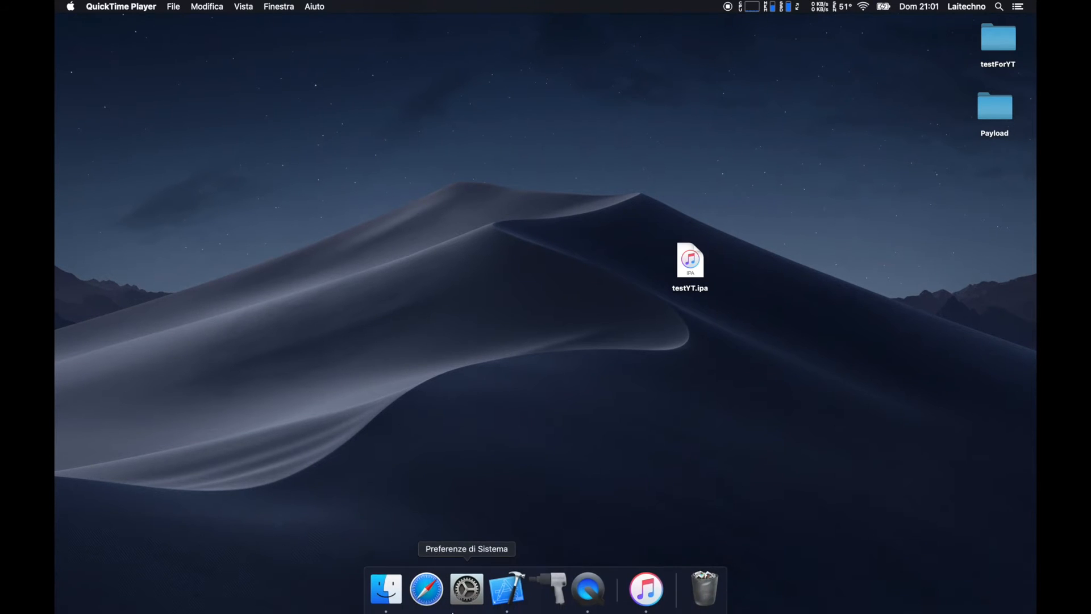
{"action": "left_click", "coordinate": [548, 585]}
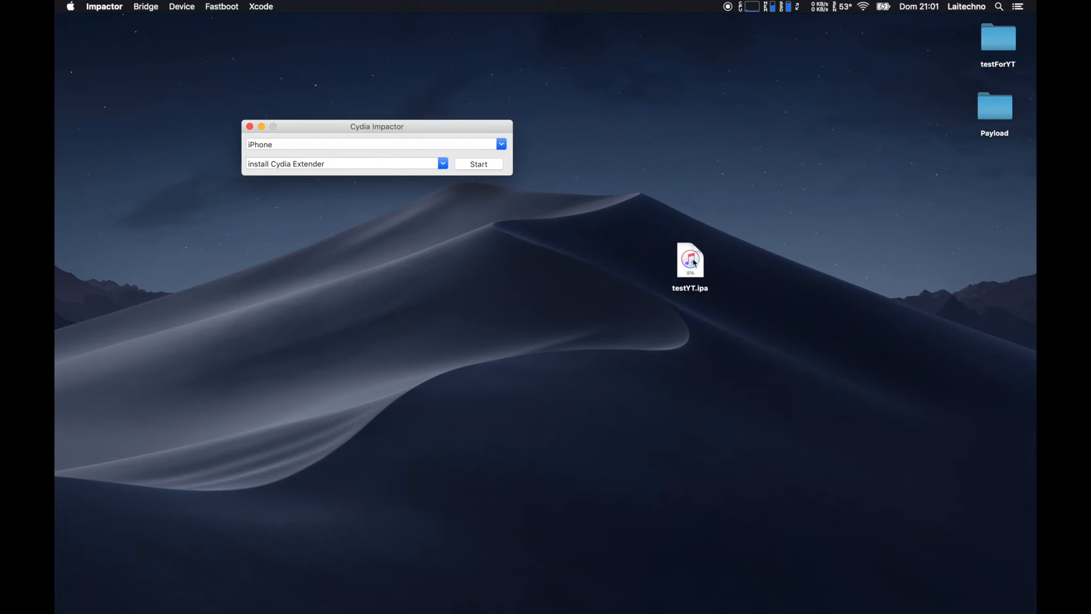
{"action": "left_click_drag", "start_coordinate": [694, 264], "coordinate": [440, 147]}
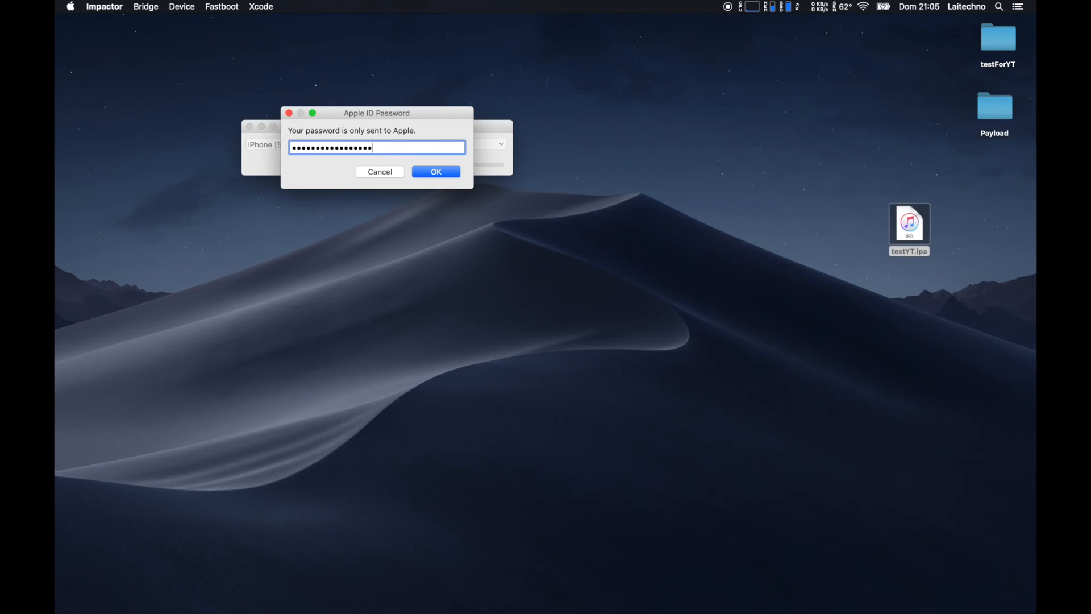
{"action": "key", "text": "Return"}
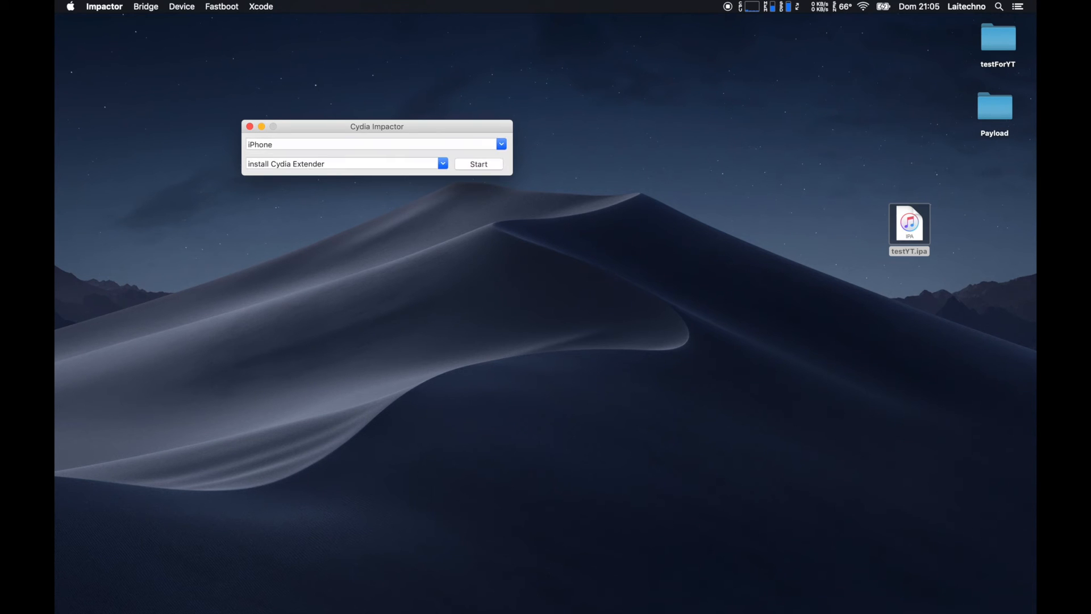
{"action": "key", "text": "super+q"}
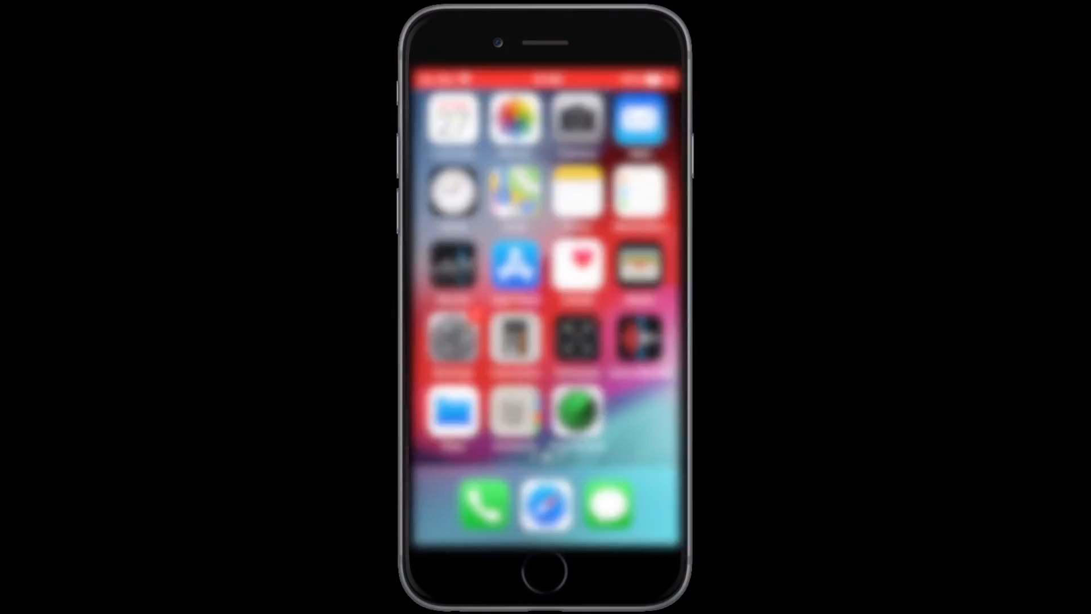
Switch to the iPhone's last home screen page and launch the testForYT app.
{"action": "left_click_drag", "start_coordinate": [625, 318], "coordinate": [466, 318]}
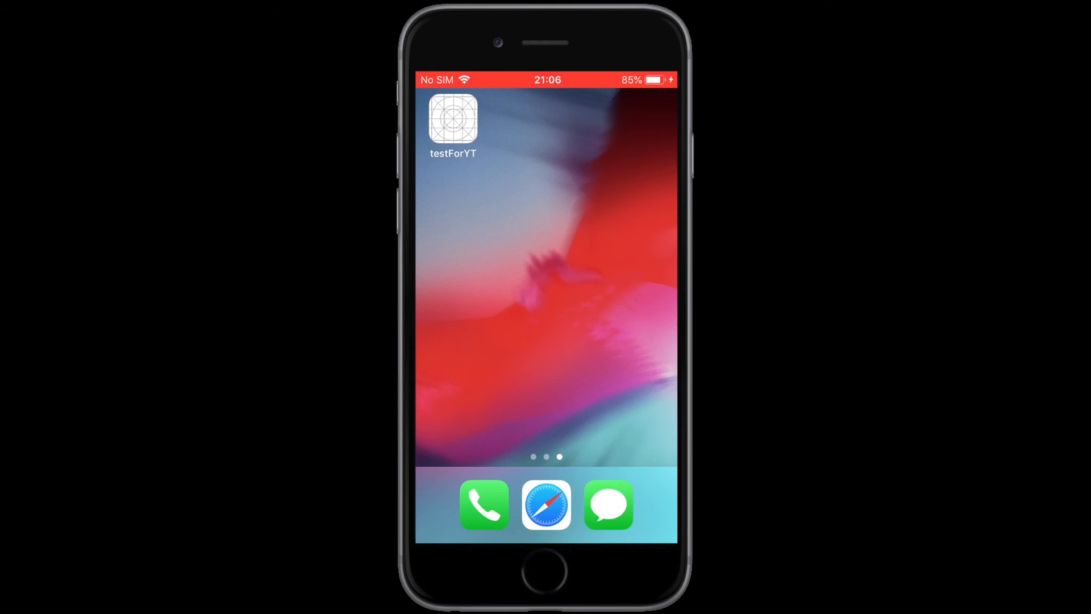
{"action": "left_click", "coordinate": [453, 119]}
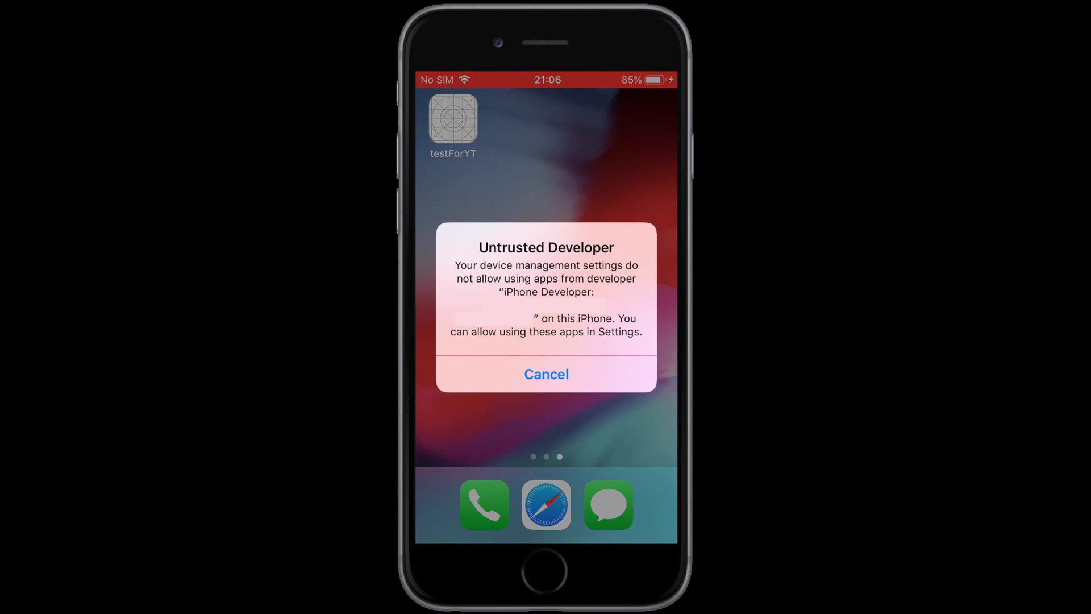
{"action": "left_click", "coordinate": [547, 374]}
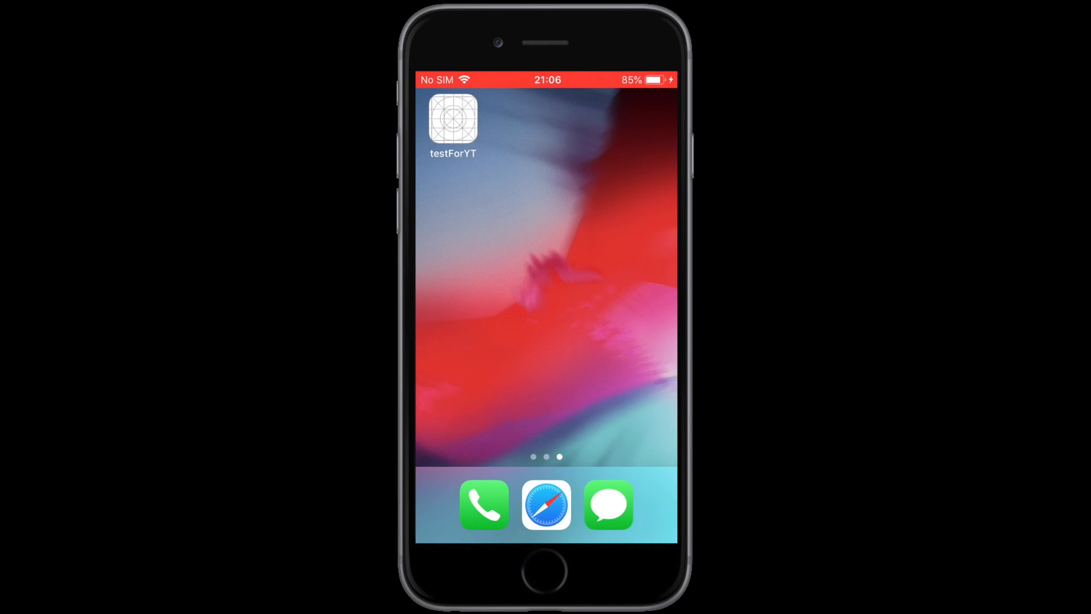
{"action": "left_click", "coordinate": [453, 118]}
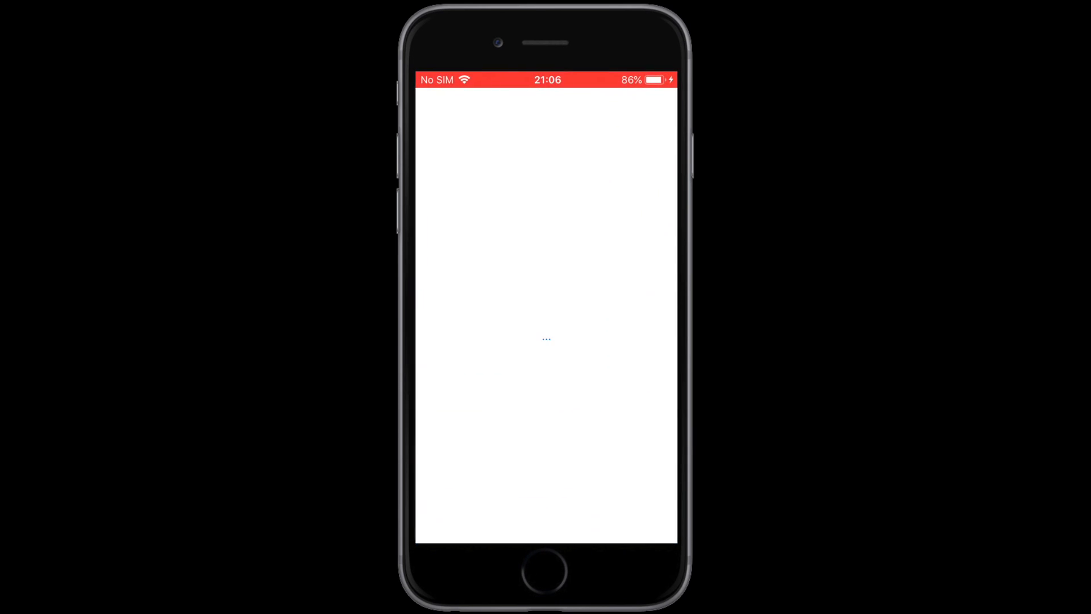